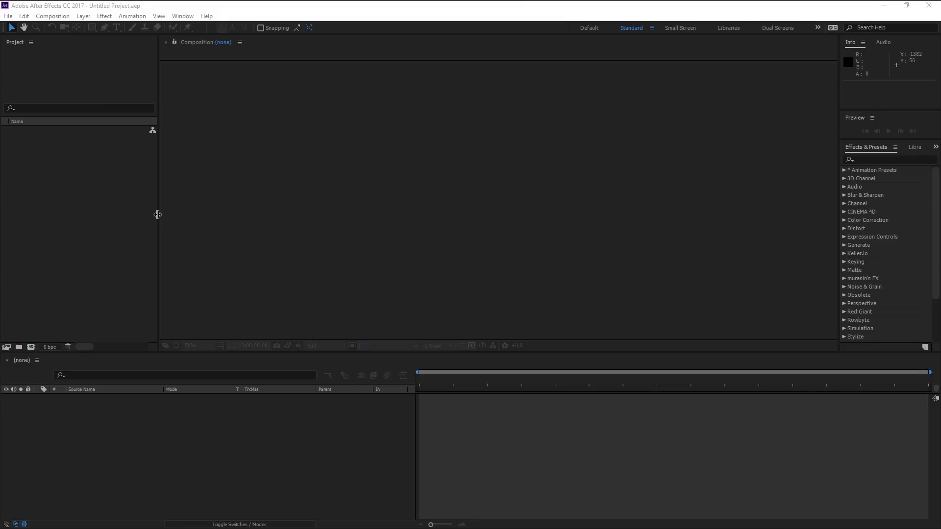
# Step: Create a new 1920×1080, 30 fps composition with a 3-second duration
pyautogui.moveTo(158, 215)
pyautogui.mouseDown()
pyautogui.moveTo(172, 212)
pyautogui.moveTo(158, 218)
pyautogui.mouseUp()
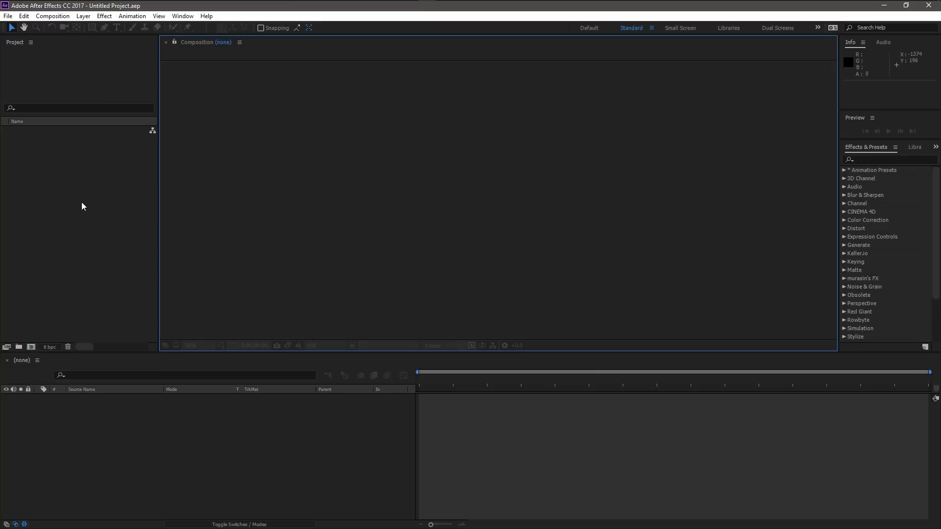
pyautogui.hotkey('ctrl', '0')
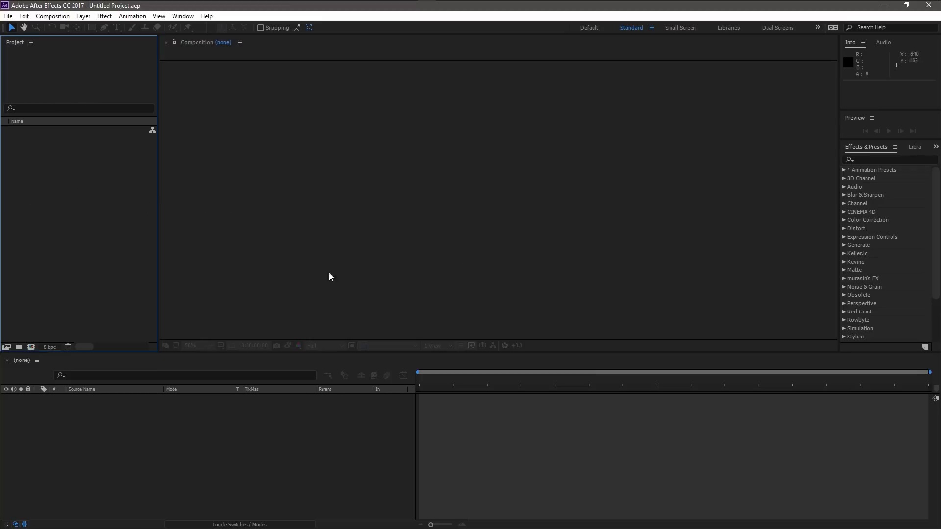
pyautogui.rightClick(66, 168)
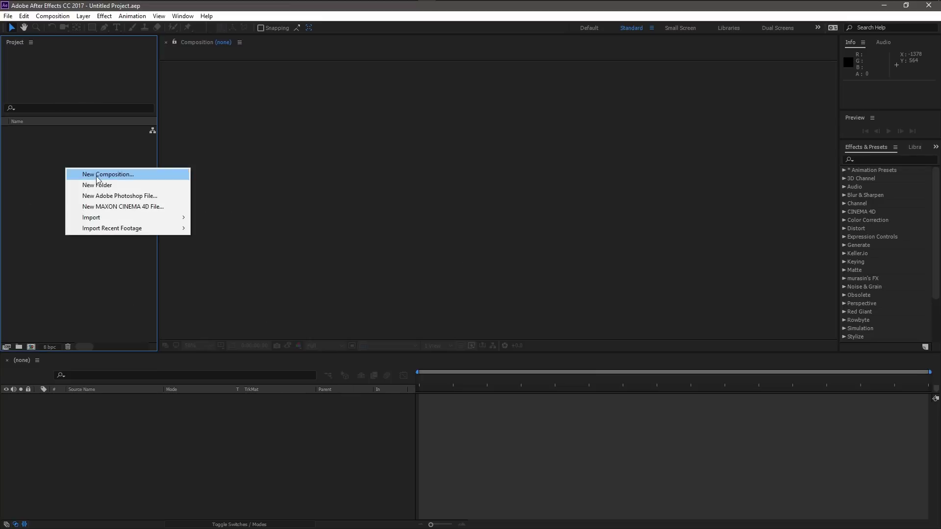
pyautogui.click(97, 175)
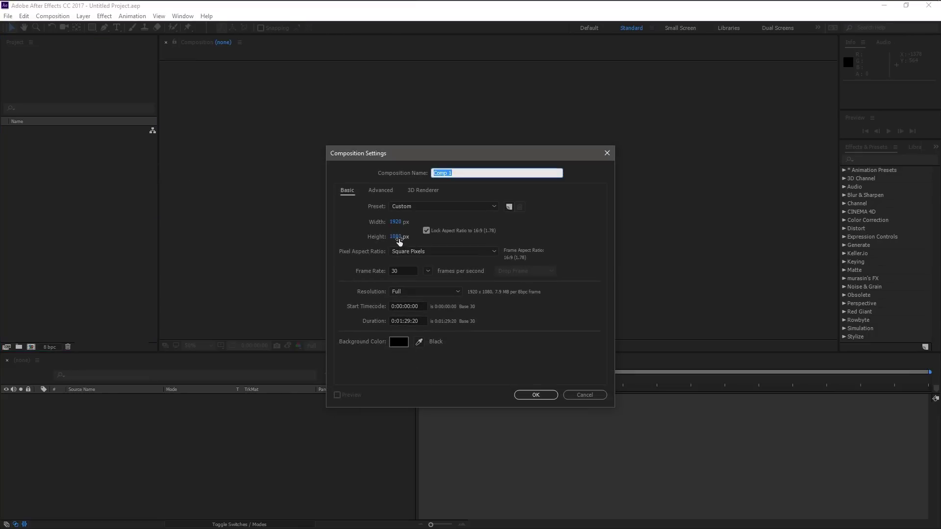
pyautogui.click(406, 272)
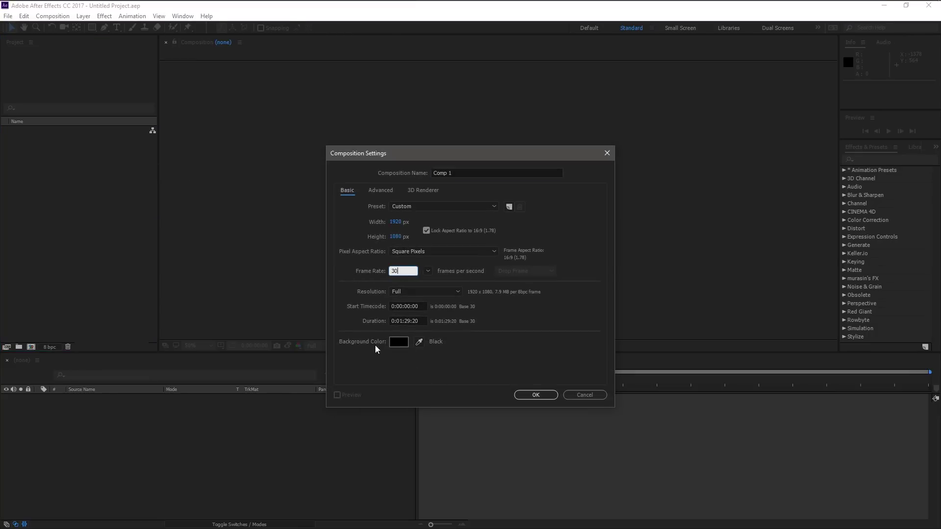
pyautogui.click(420, 322)
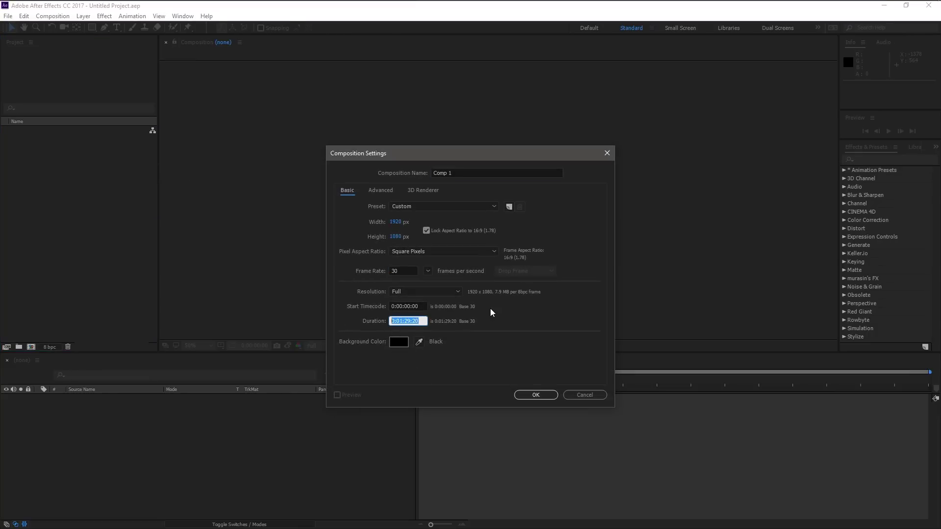
pyautogui.write('300')
pyautogui.click(539, 395)
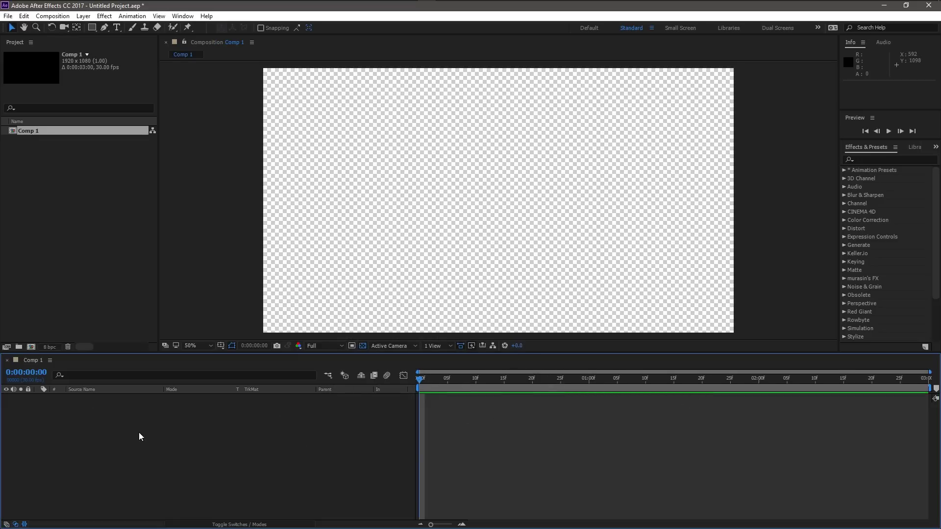
# Step: Reopen Composition Settings with Ctrl+K and correct the duration to three seconds
pyautogui.hotkey('ctrl', 'k')
pyautogui.click(419, 321)
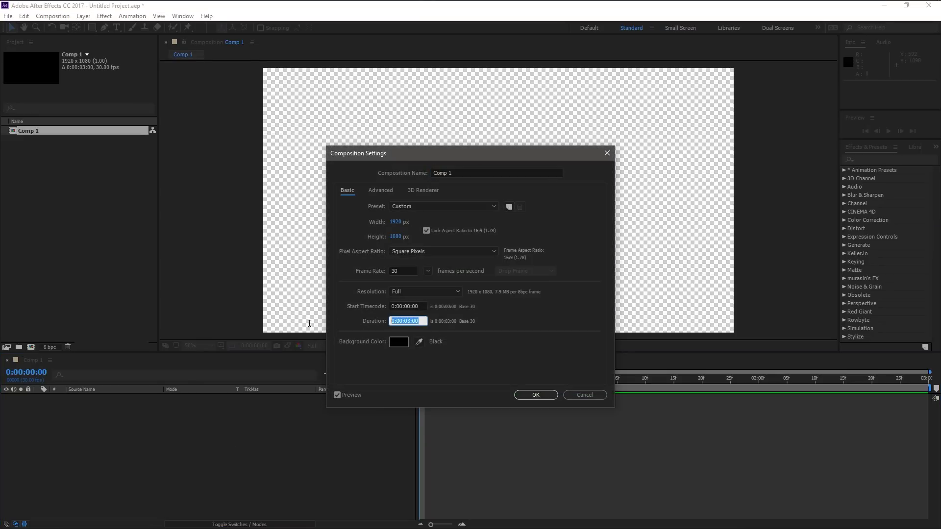
pyautogui.write('4')
pyautogui.moveTo(403, 319); pyautogui.dragTo(385, 318)
pyautogui.write('300')
pyautogui.press('Return')
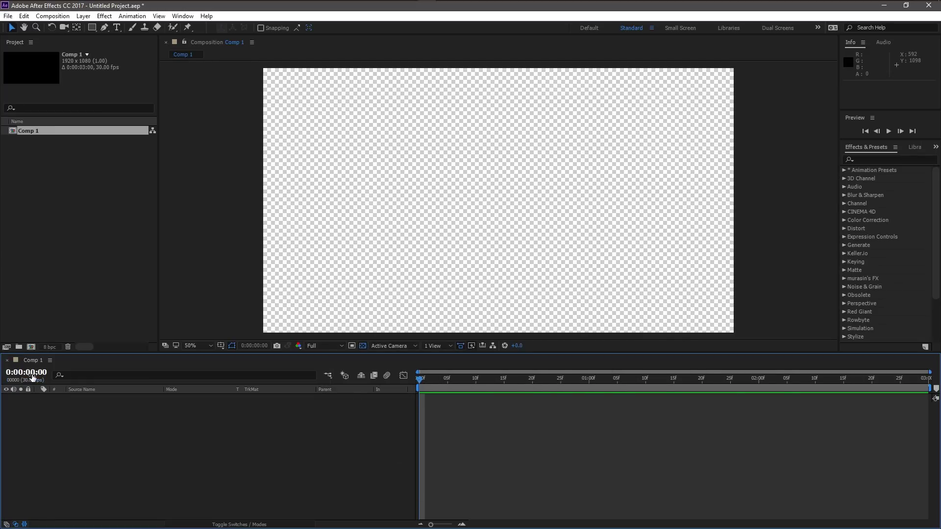
# Step: Show Comp 1's current-time readout in frames instead of timecode
pyautogui.keyDown('ctrl'); pyautogui.click(32, 376); pyautogui.keyUp('ctrl')
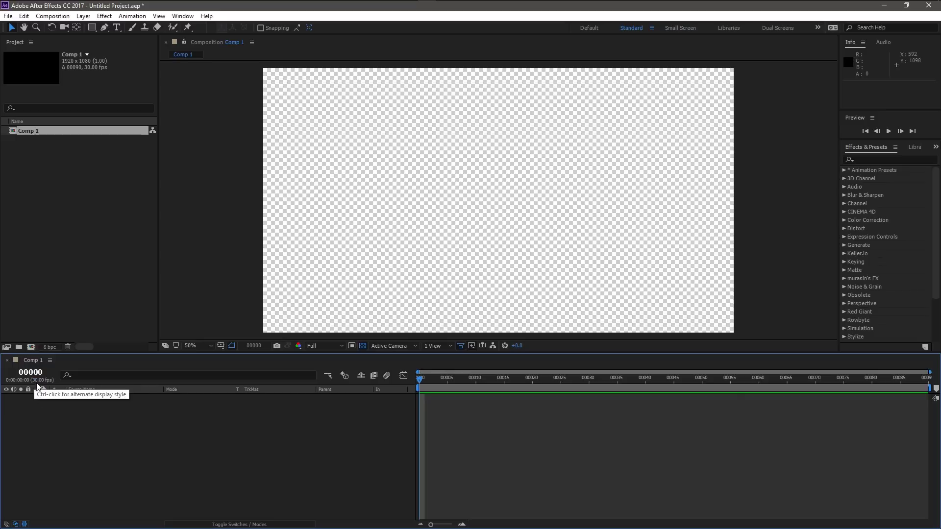
pyautogui.keyDown('ctrl'); pyautogui.click(31, 376); pyautogui.keyUp('ctrl')
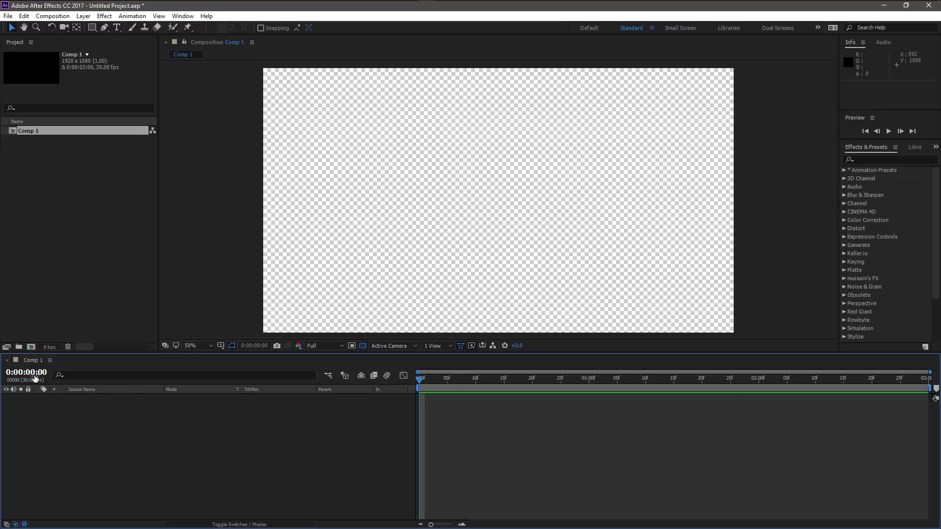
pyautogui.keyDown('ctrl'); pyautogui.click(31, 376); pyautogui.keyUp('ctrl')
# Step: Preview and scrub the empty composition, then return the playhead to frame 0
pyautogui.click(434, 382)
pyautogui.press('space')
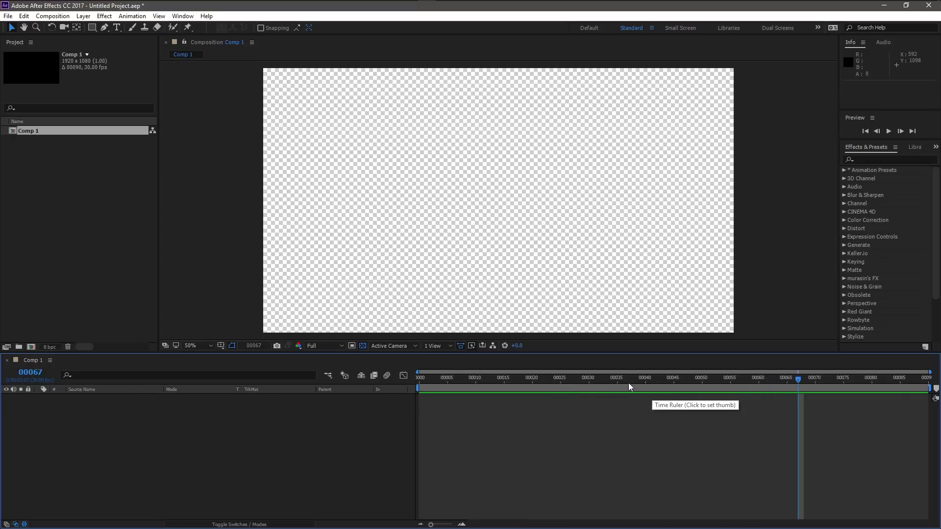
pyautogui.moveTo(630, 387); pyautogui.dragTo(676, 389)
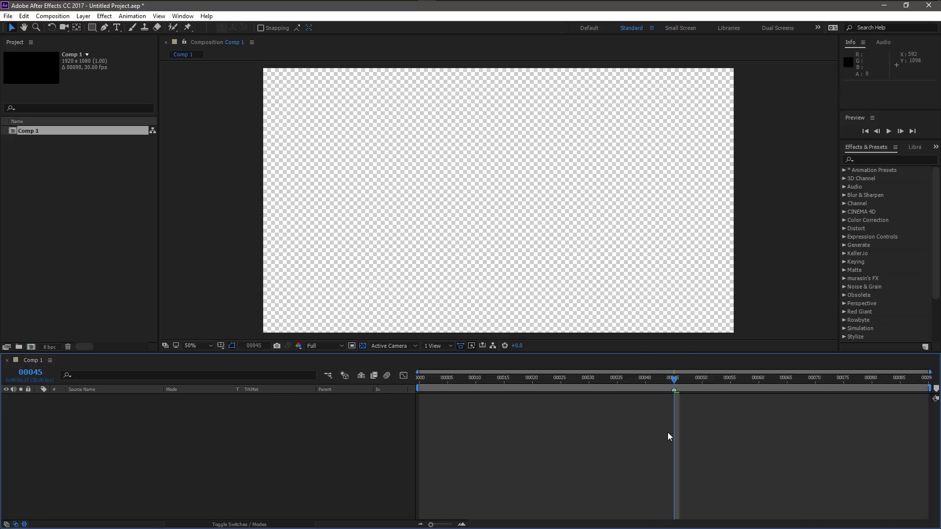
pyautogui.moveTo(520, 378); pyautogui.dragTo(404, 380)
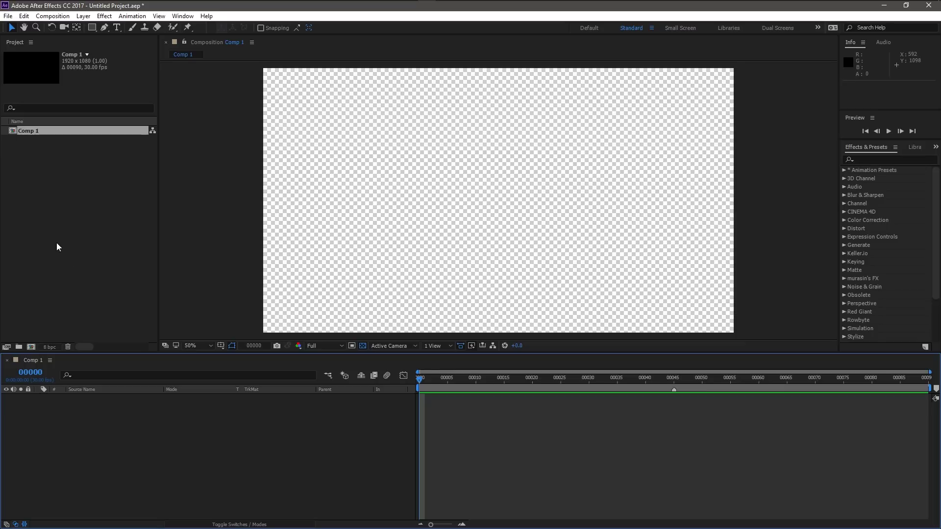
# Step: Add a comp-sized Deep Royal Blue solid layer to Comp 1
pyautogui.rightClick(45, 422)
pyautogui.moveTo(84, 314)
pyautogui.click(171, 338)
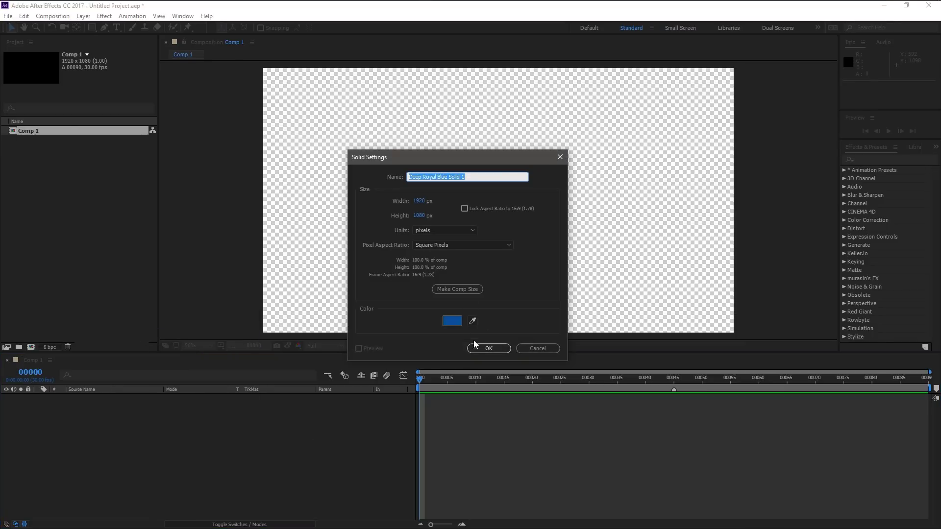
pyautogui.click(473, 292)
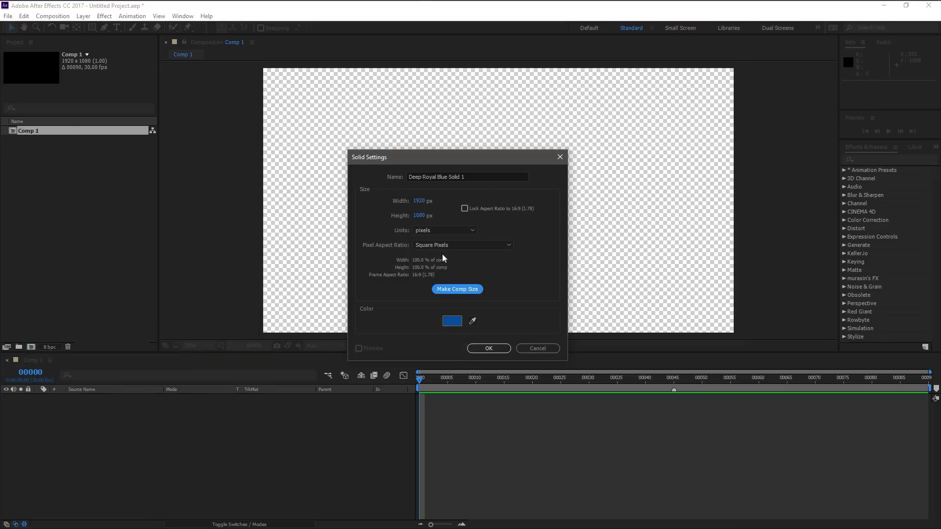
pyautogui.click(490, 350)
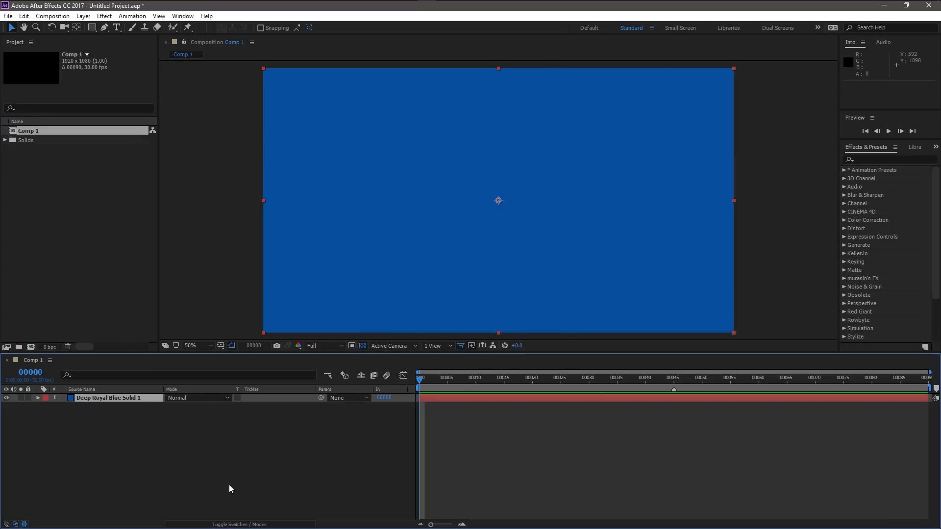
# Step: Apply Card Wipe to the solid with Back Layer None, leaving completion at 0%
pyautogui.click(229, 485)
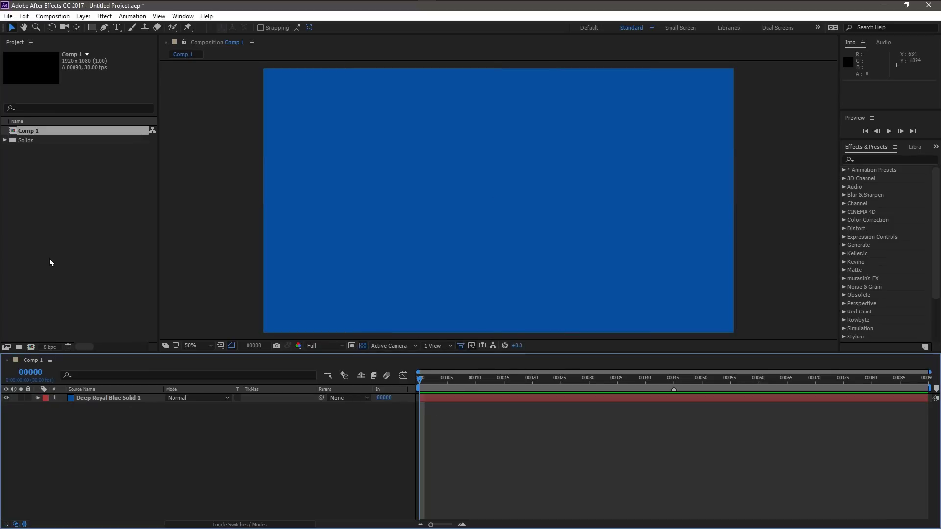
pyautogui.click(99, 397)
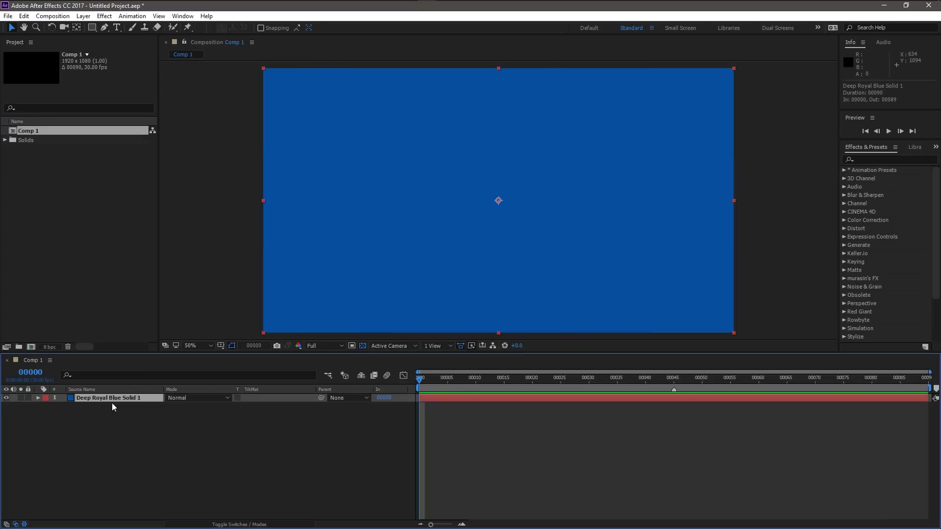
pyautogui.click(105, 17)
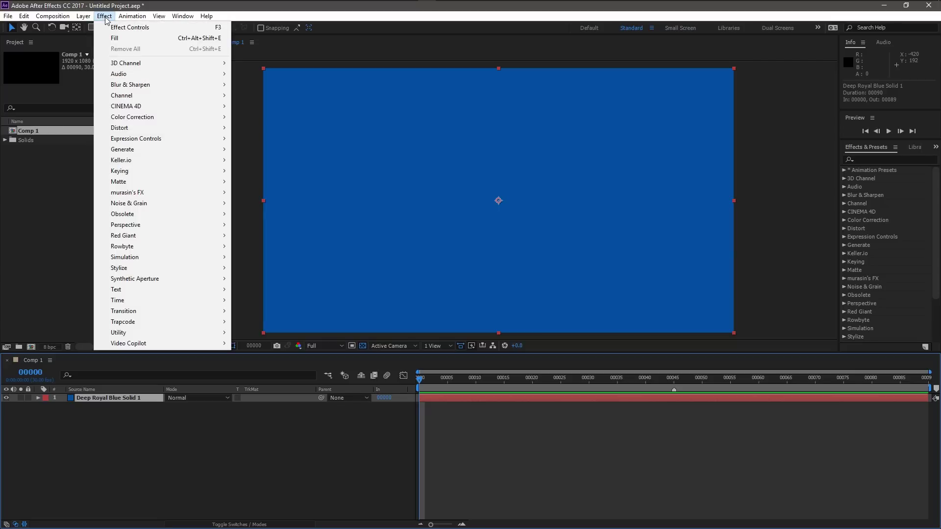
pyautogui.moveTo(144, 310)
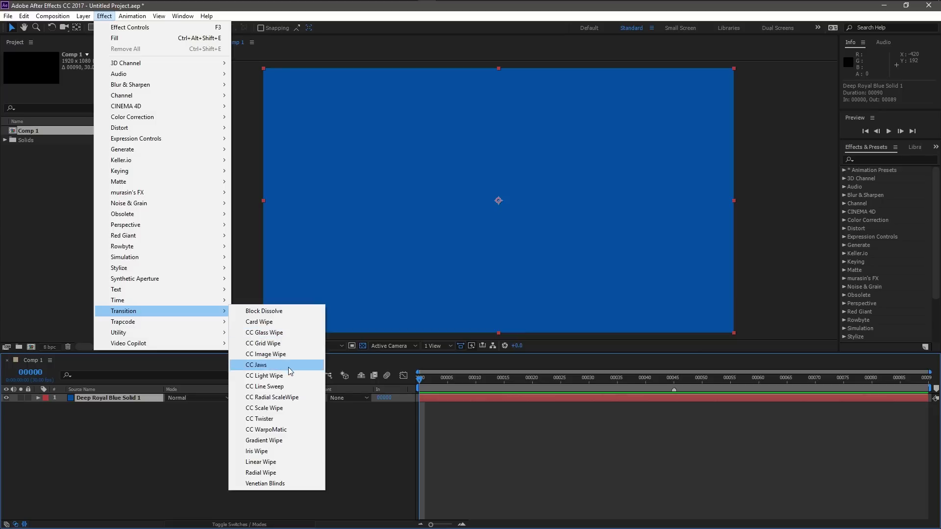
pyautogui.click(289, 321)
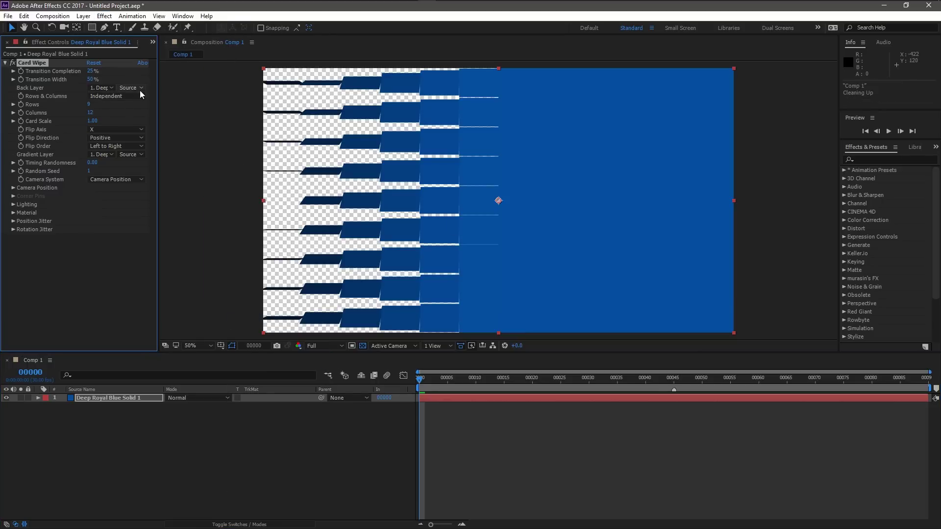
pyautogui.click(106, 87)
pyautogui.click(108, 97)
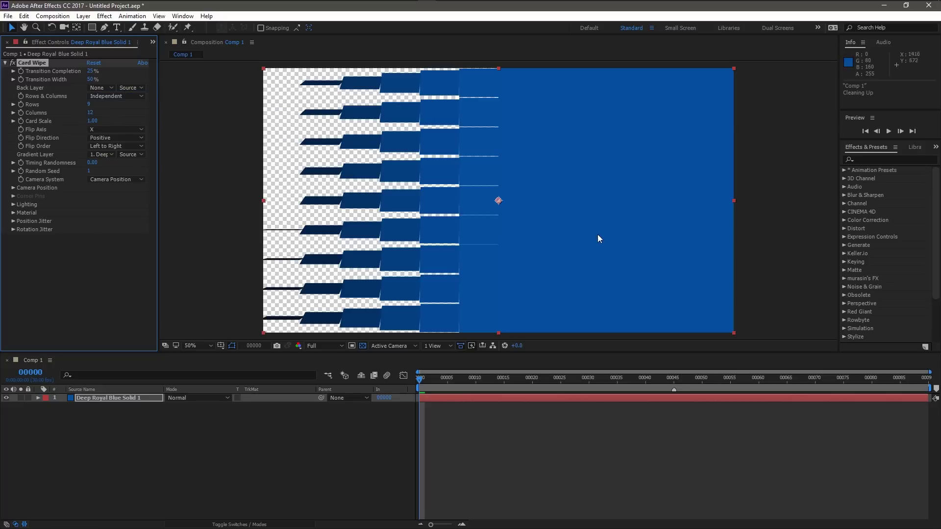
pyautogui.moveTo(90, 75); pyautogui.dragTo(29, 79)
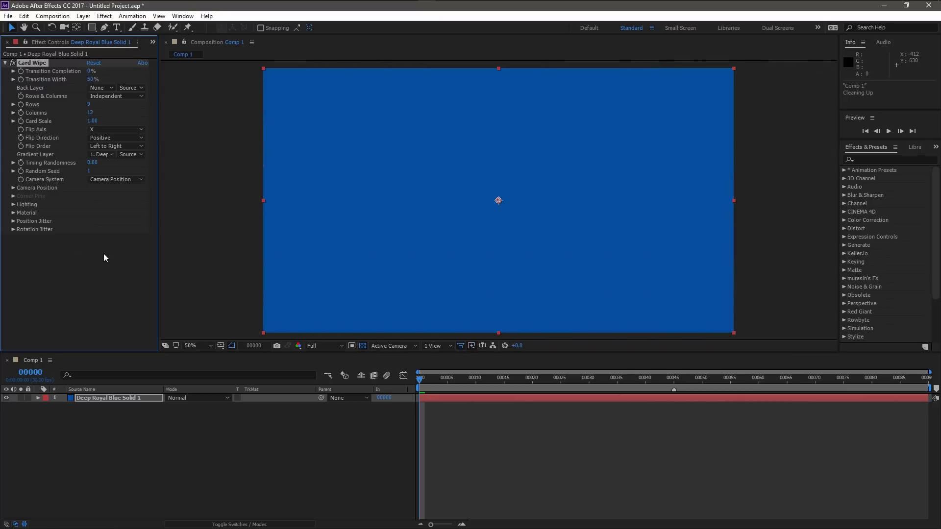
pyautogui.moveTo(90, 75)
pyautogui.mouseDown()
pyautogui.moveTo(106, 74)
pyautogui.moveTo(90, 75)
pyautogui.mouseUp()
# Step: Add Card Wipe 2 with Back Layer None and Right to Left flip order, then scrub to preview
pyautogui.rightClick(45, 260)
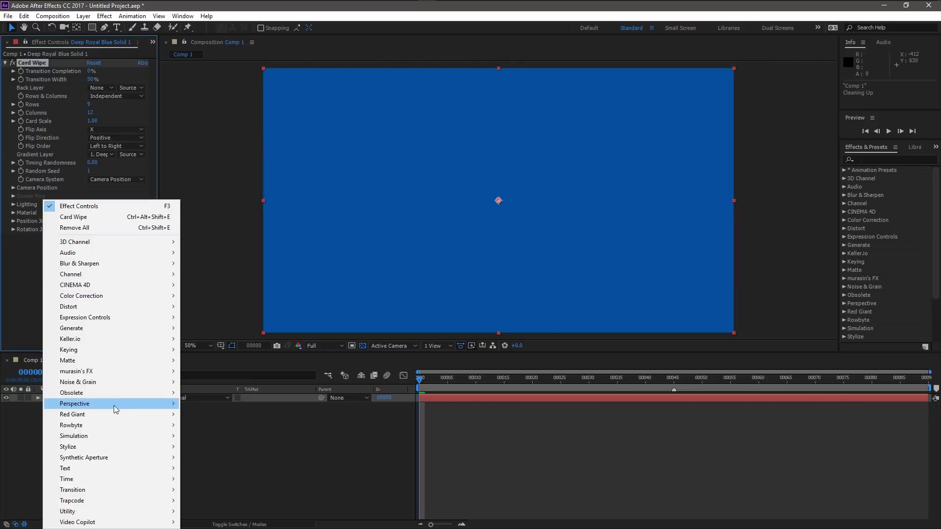
pyautogui.moveTo(122, 491)
pyautogui.click(232, 329)
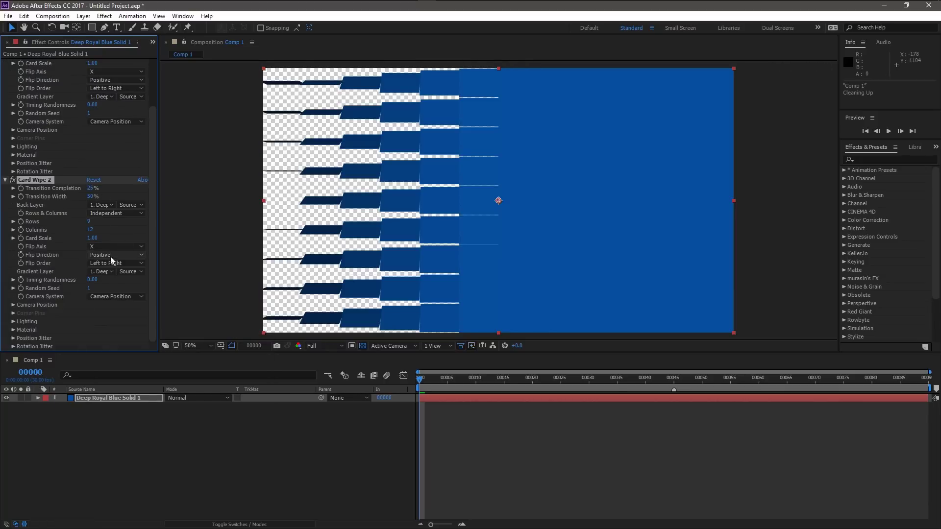
pyautogui.click(102, 205)
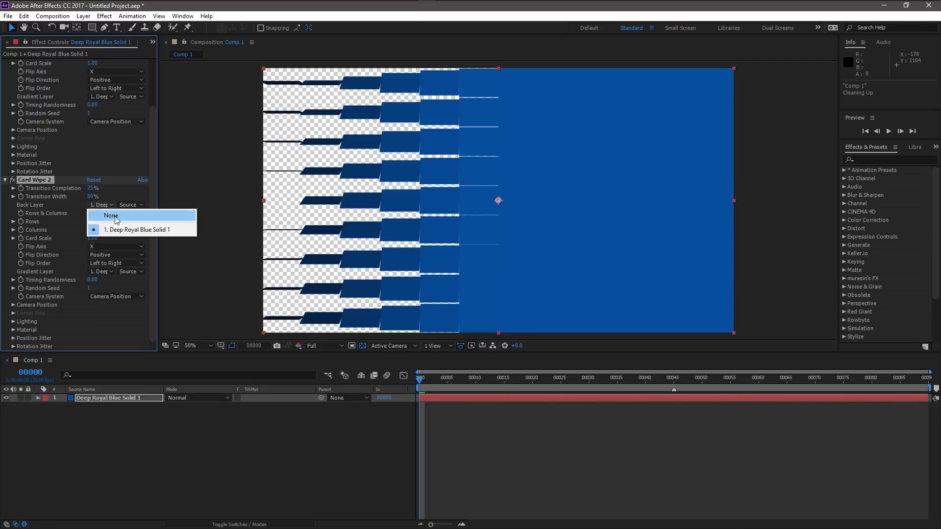
pyautogui.click(98, 212)
pyautogui.click(113, 263)
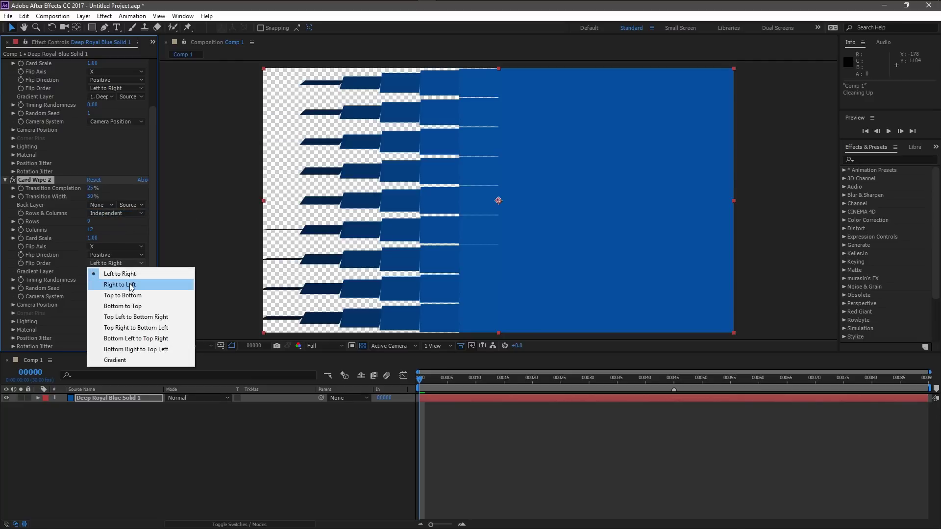
pyautogui.click(132, 285)
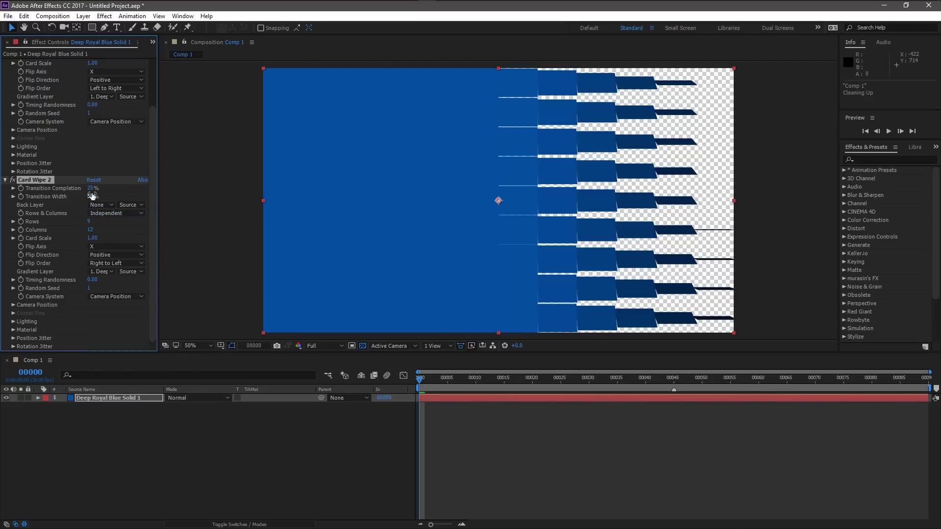
pyautogui.click(437, 380)
pyautogui.moveTo(437, 380); pyautogui.dragTo(361, 395)
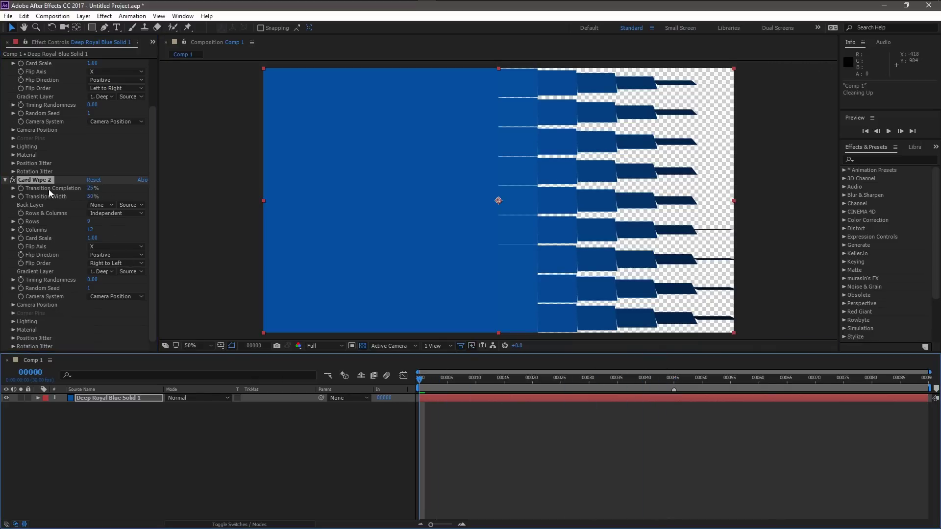
# Step: Adjust Card Wipe 2's completion at frame 45 and reorder it above Card Wipe
pyautogui.moveTo(91, 190); pyautogui.dragTo(135, 191)
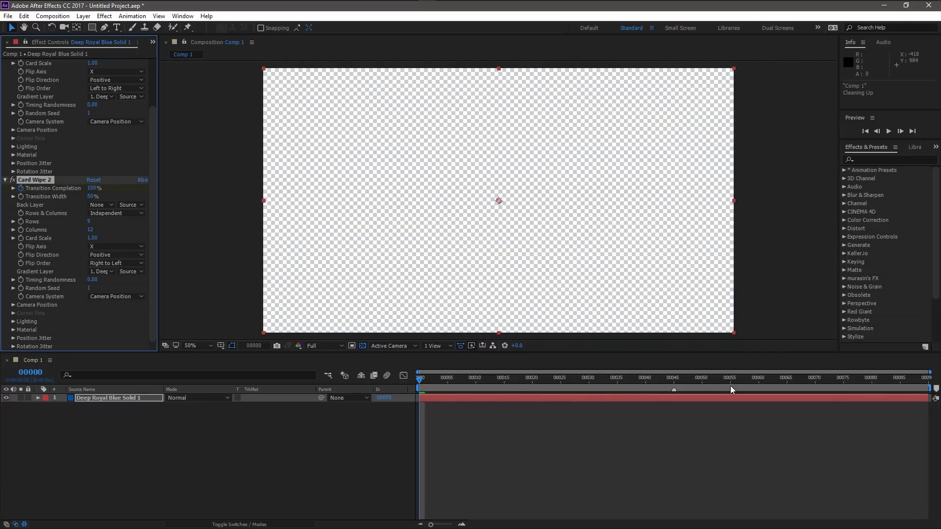
pyautogui.click(674, 381)
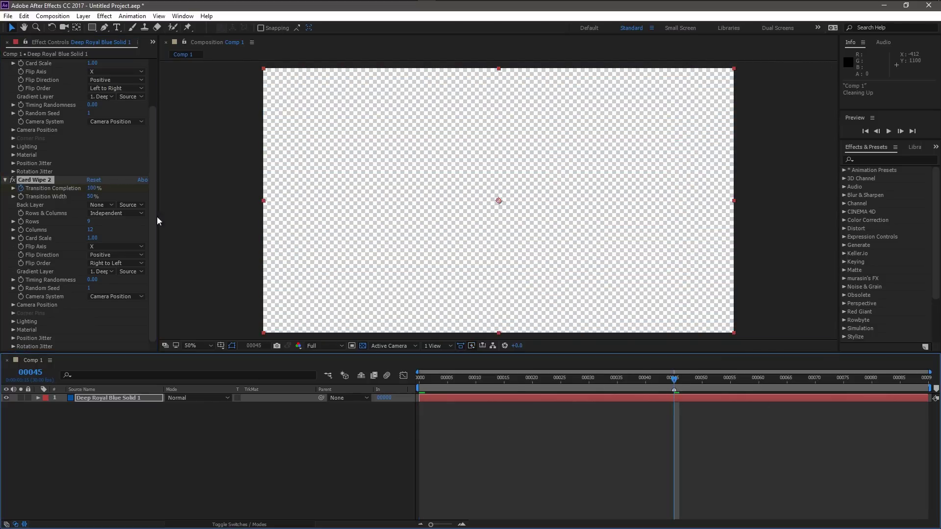
pyautogui.moveTo(92, 188); pyautogui.dragTo(39, 196)
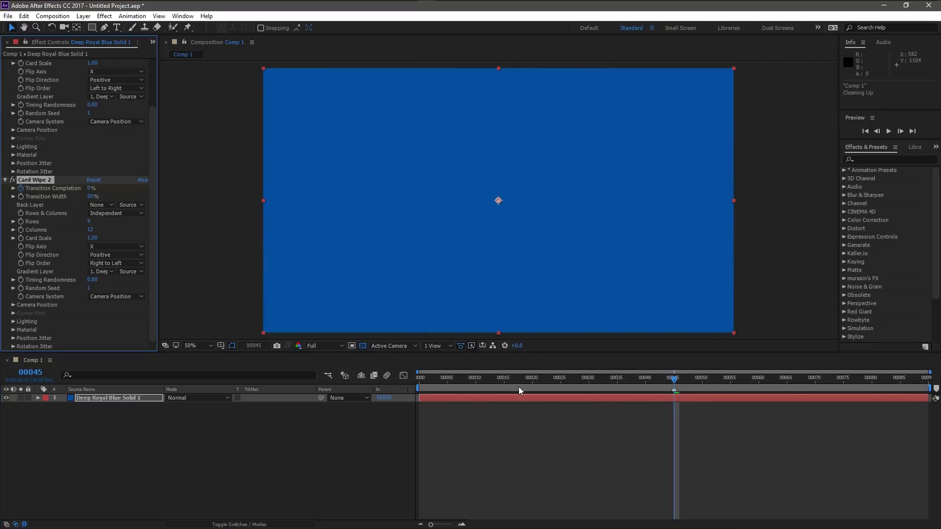
pyautogui.click(5, 180)
pyautogui.moveTo(37, 63); pyautogui.dragTo(52, 279)
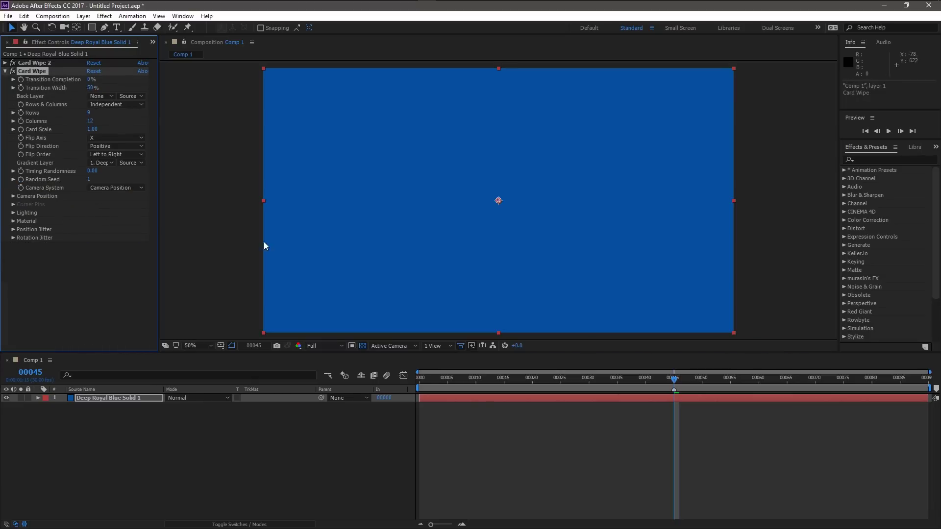
pyautogui.click(37, 62)
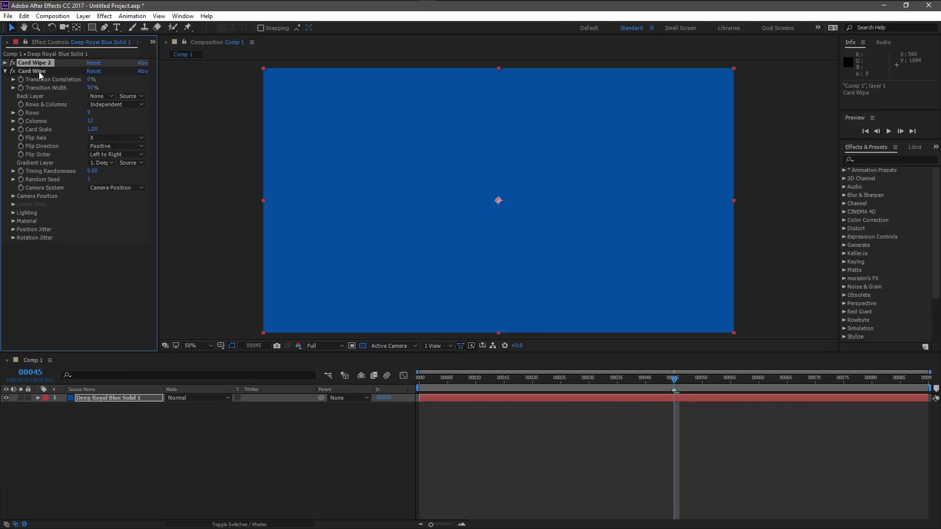
pyautogui.click(39, 71)
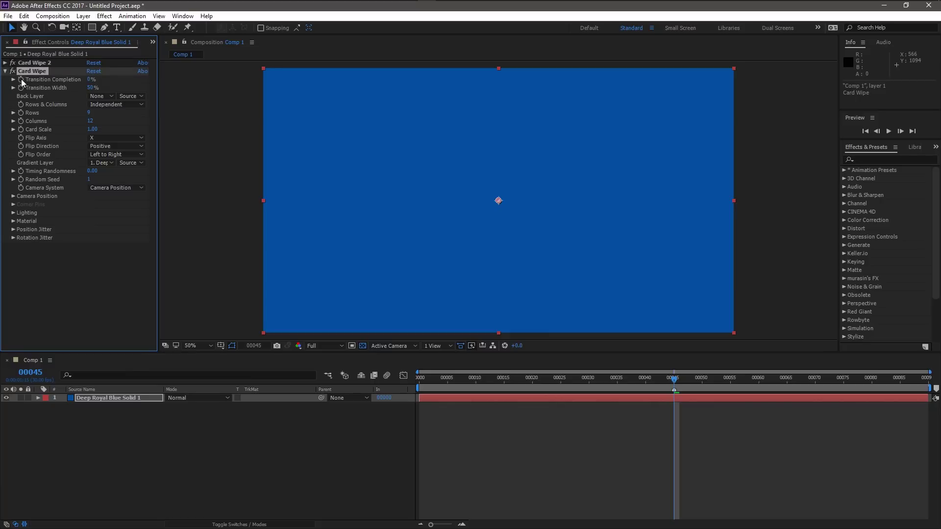
# Step: Set Card Wipe's Transition Completion to 100 at frame 89 and reveal the keyframes with U
pyautogui.moveTo(91, 79); pyautogui.dragTo(21, 84)
pyautogui.moveTo(680, 380); pyautogui.dragTo(925, 382)
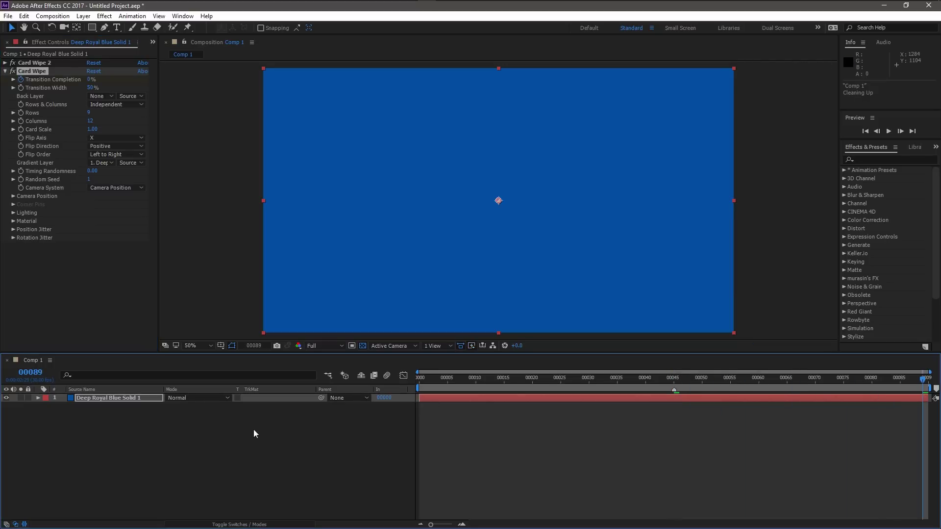
pyautogui.click(91, 79)
pyautogui.write('100')
pyautogui.press('Return')
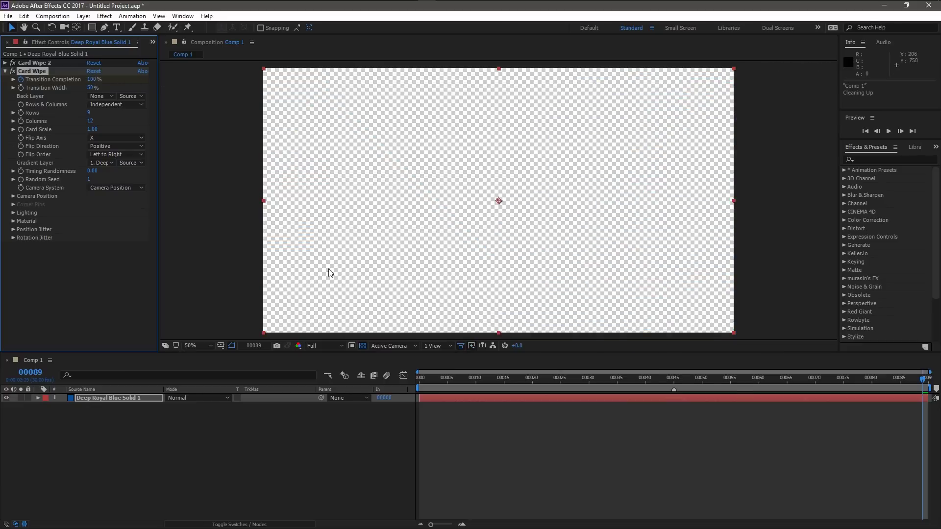
pyautogui.click(611, 431)
pyautogui.click(631, 399)
pyautogui.press('u')
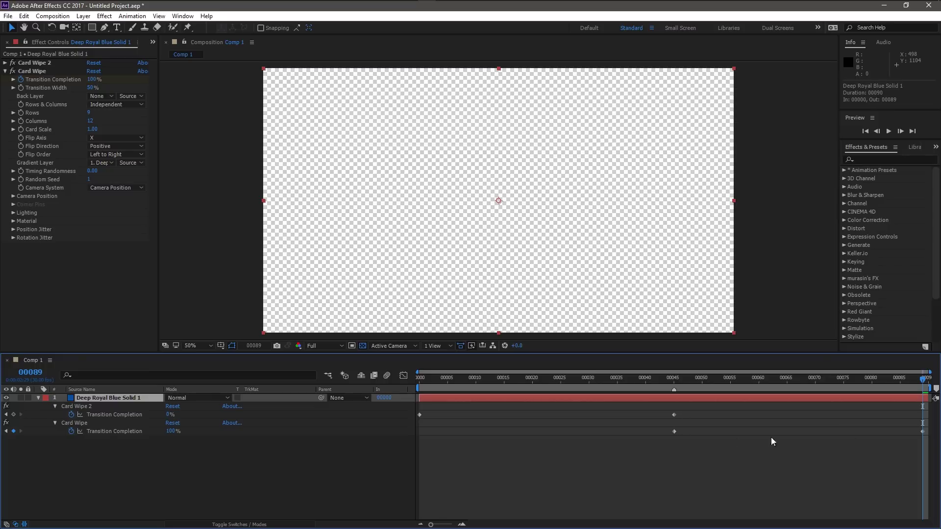
# Step: Select the Transition Completion keyframes, then preview the full card wipe and scrub to frame 17
pyautogui.moveTo(688, 411)
pyautogui.mouseDown()
pyautogui.moveTo(659, 441)
pyautogui.moveTo(663, 420)
pyautogui.moveTo(676, 428)
pyautogui.moveTo(667, 441)
pyautogui.mouseUp()
pyautogui.click(923, 431)
pyautogui.moveTo(433, 408); pyautogui.dragTo(411, 434)
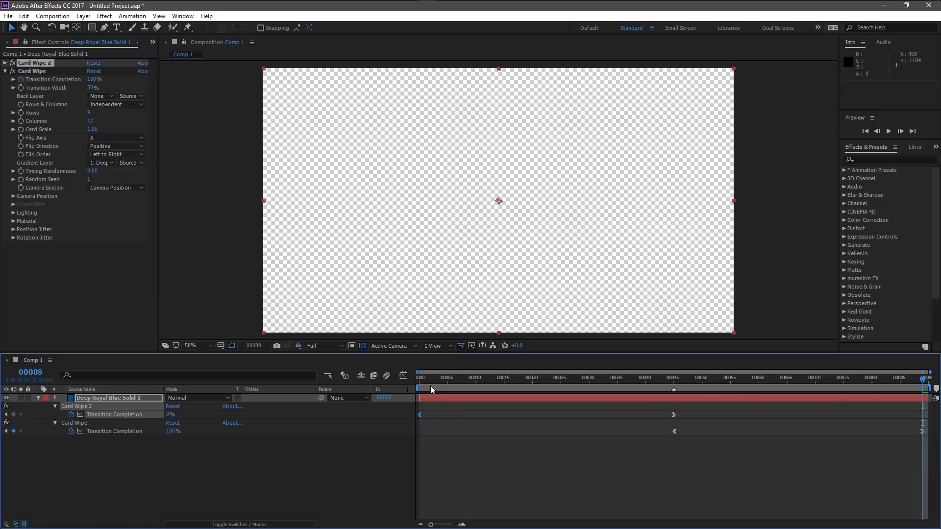
pyautogui.moveTo(431, 387); pyautogui.dragTo(398, 388)
pyautogui.press('space')
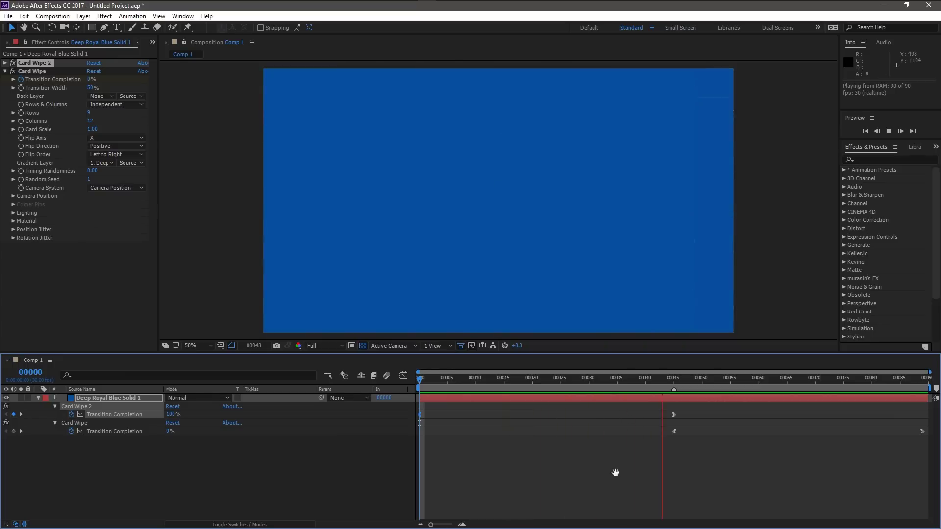
pyautogui.press('space')
pyautogui.moveTo(620, 378); pyautogui.dragTo(515, 378)
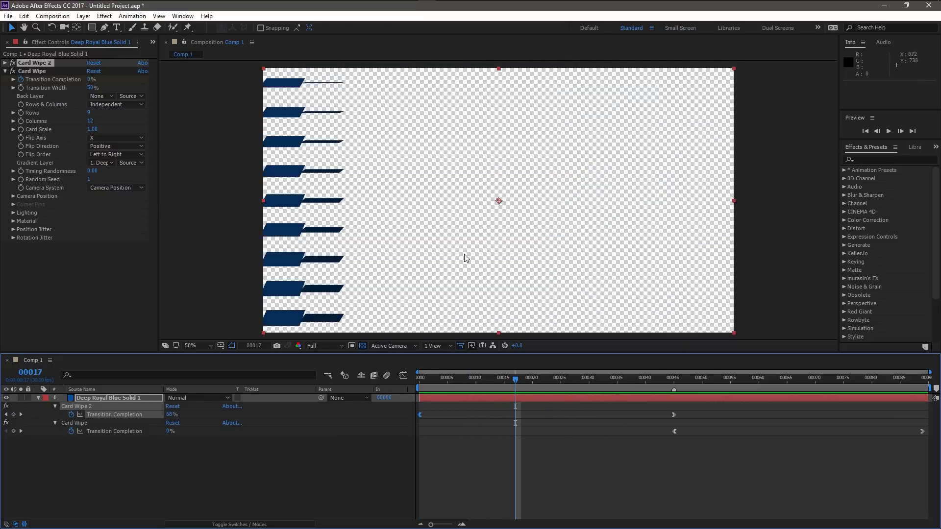
pyautogui.click(363, 347)
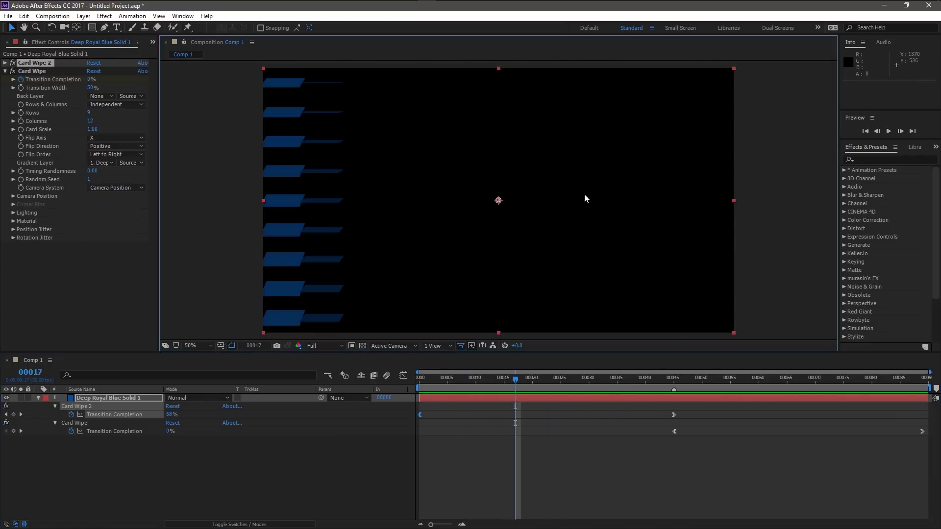
pyautogui.click(363, 346)
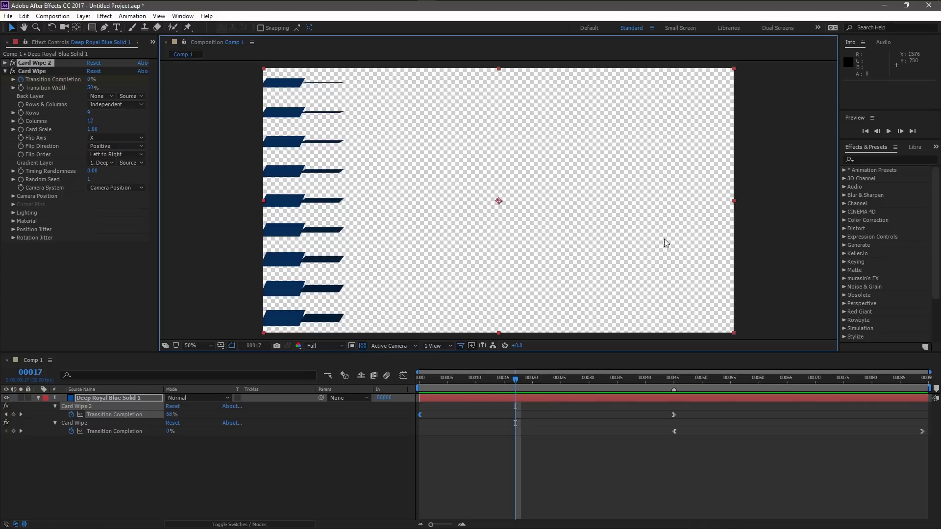
pyautogui.click(499, 382)
pyautogui.moveTo(499, 384); pyautogui.dragTo(676, 388)
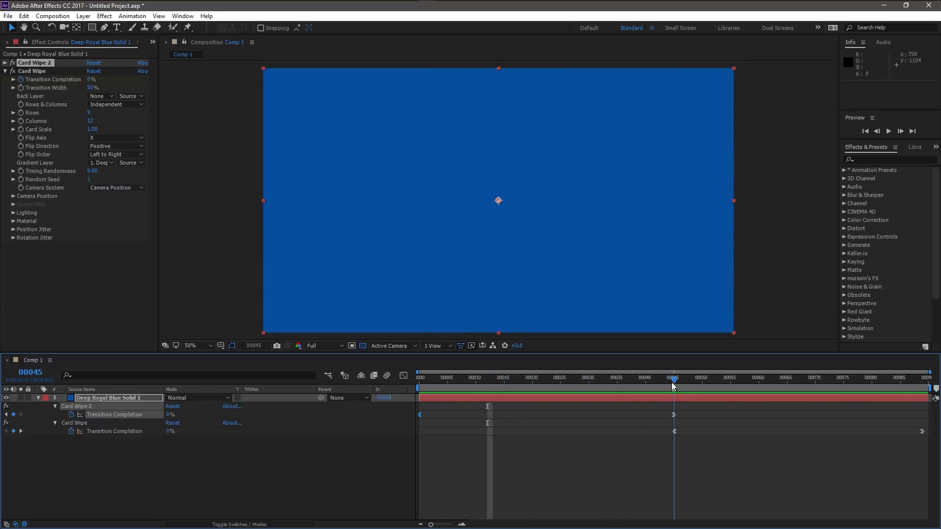
pyautogui.press('space')
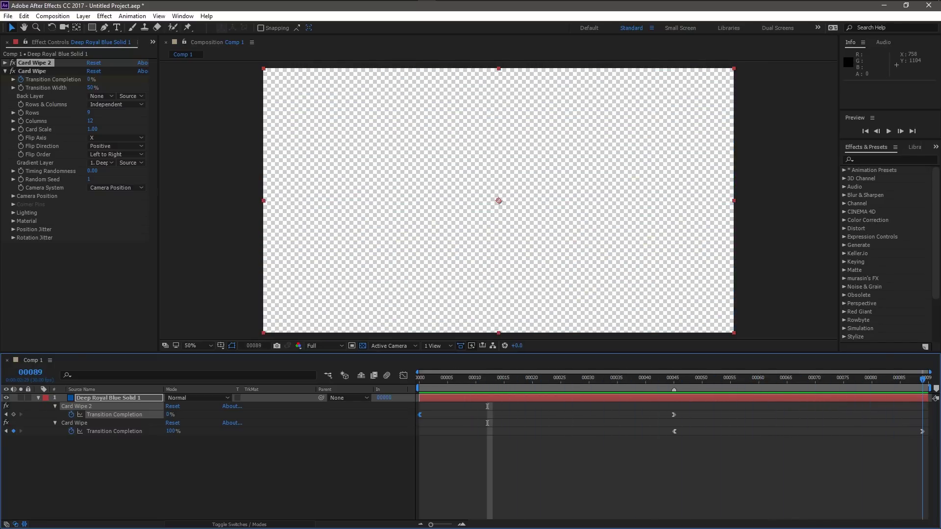
pyautogui.moveTo(540, 381); pyautogui.dragTo(419, 381)
pyautogui.click(148, 498)
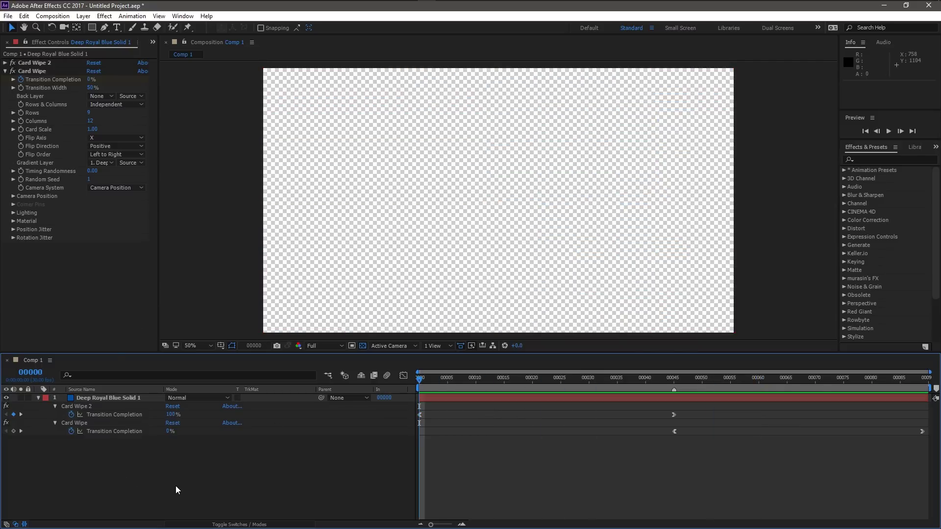
# Step: Queue Comp 1 for rendering with QuickTime output using the Animation codec
pyautogui.hotkey('ctrl', 'm')
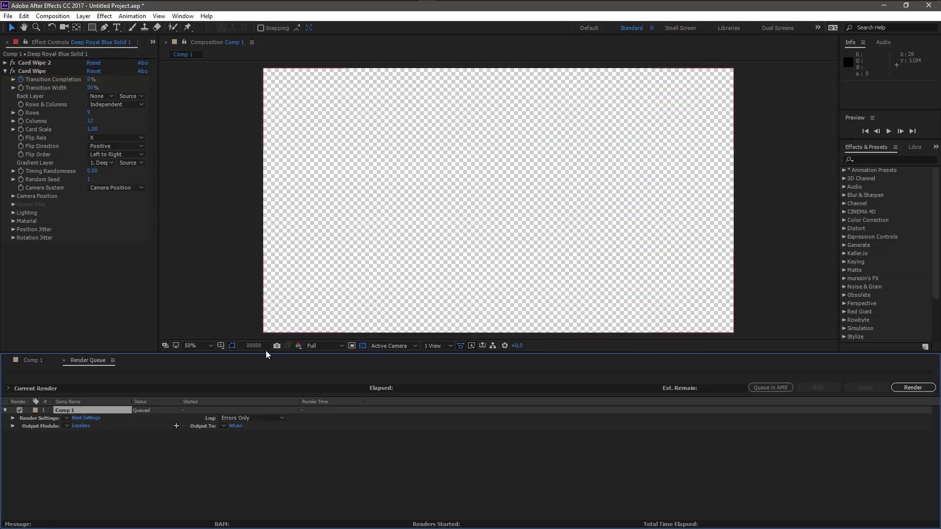
pyautogui.press('`')
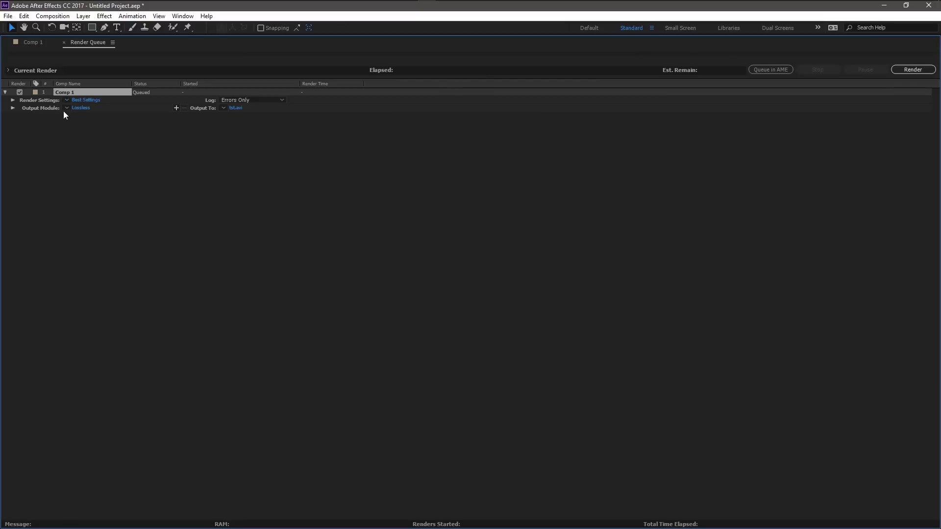
pyautogui.click(85, 109)
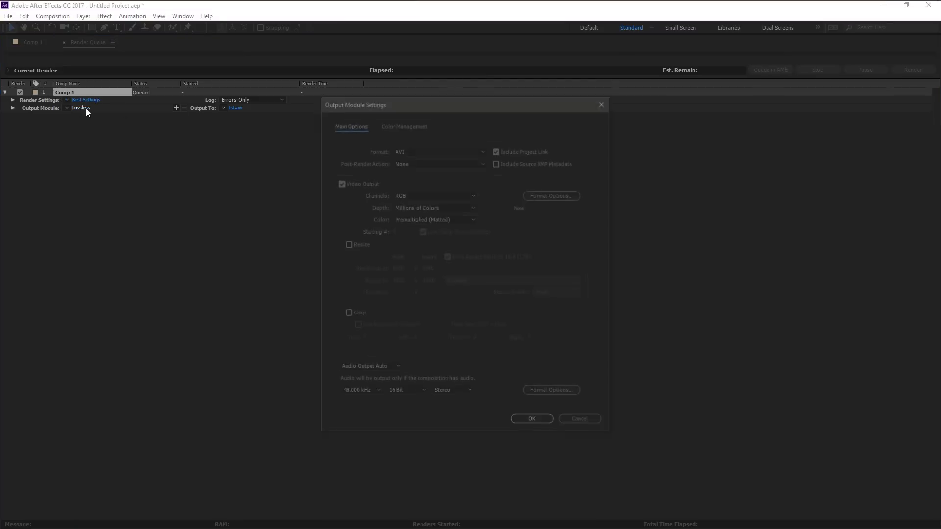
pyautogui.click(462, 151)
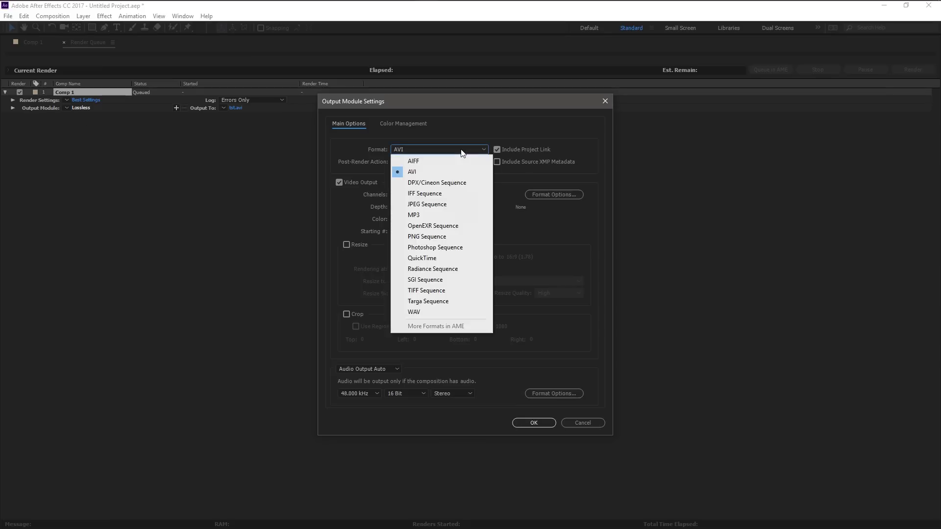
pyautogui.click(452, 259)
pyautogui.click(549, 196)
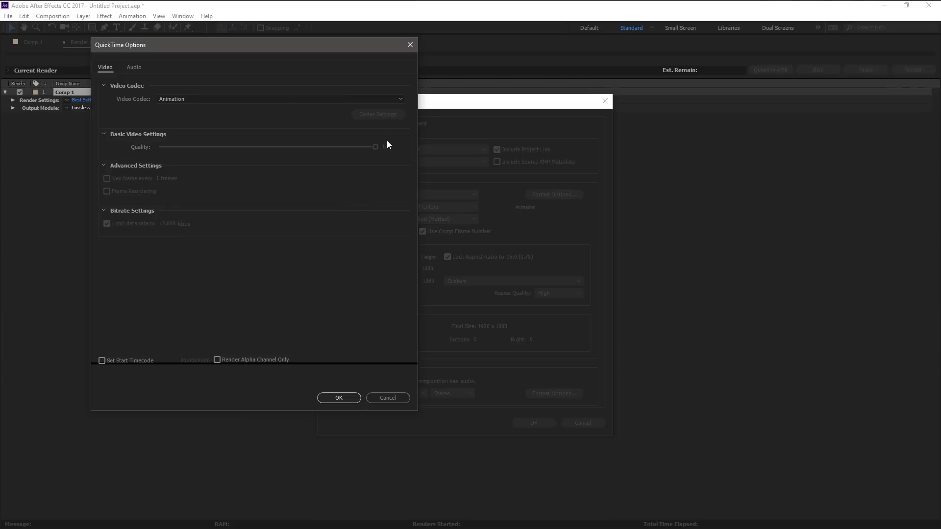
pyautogui.click(338, 398)
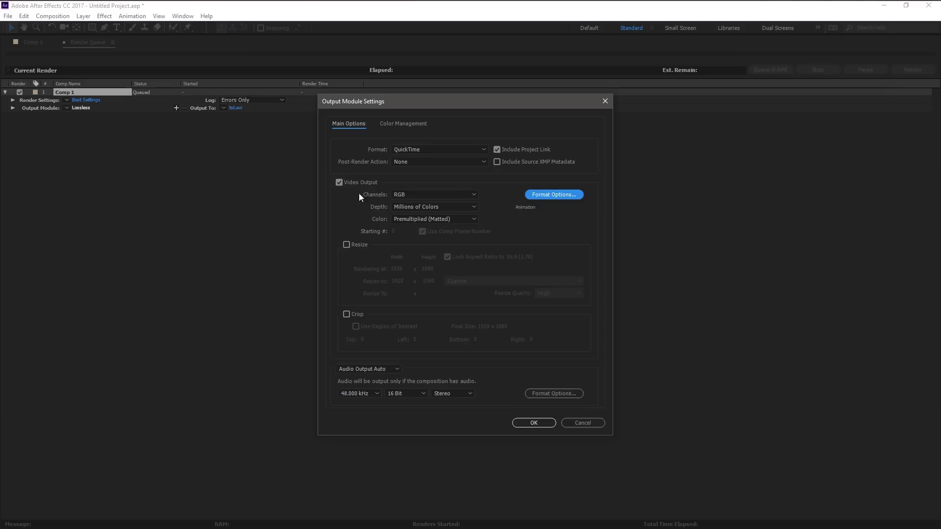
# Step: Set the output channels to RGB + Alpha with Straight (Unmatted) colour
pyautogui.click(420, 194)
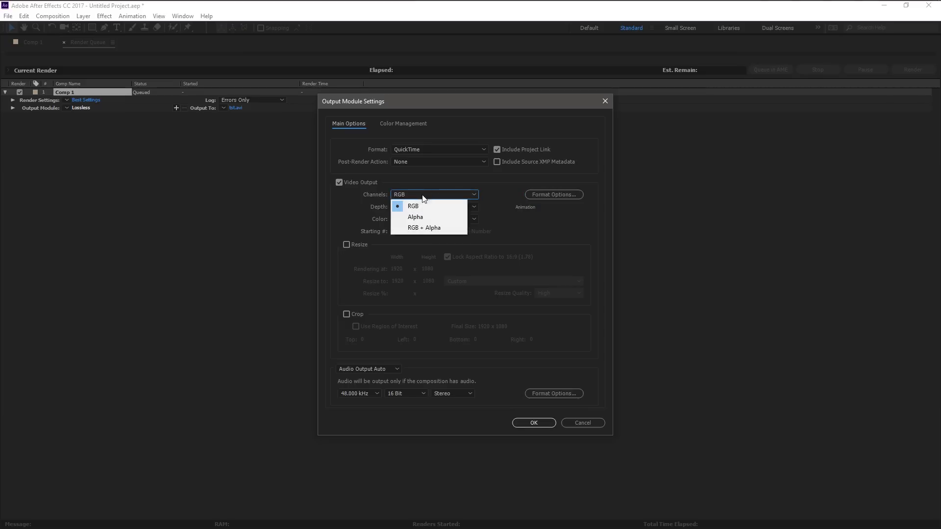
pyautogui.click(431, 228)
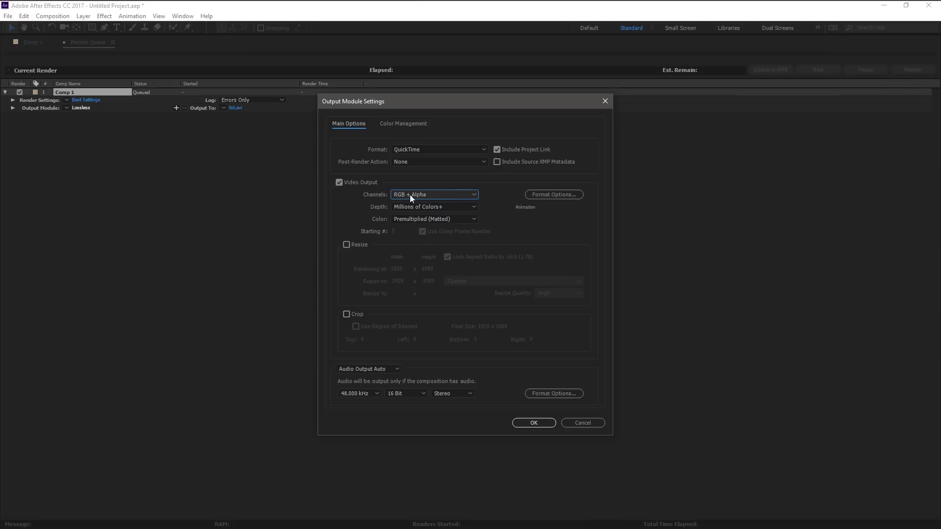
pyautogui.click(428, 219)
pyautogui.click(445, 232)
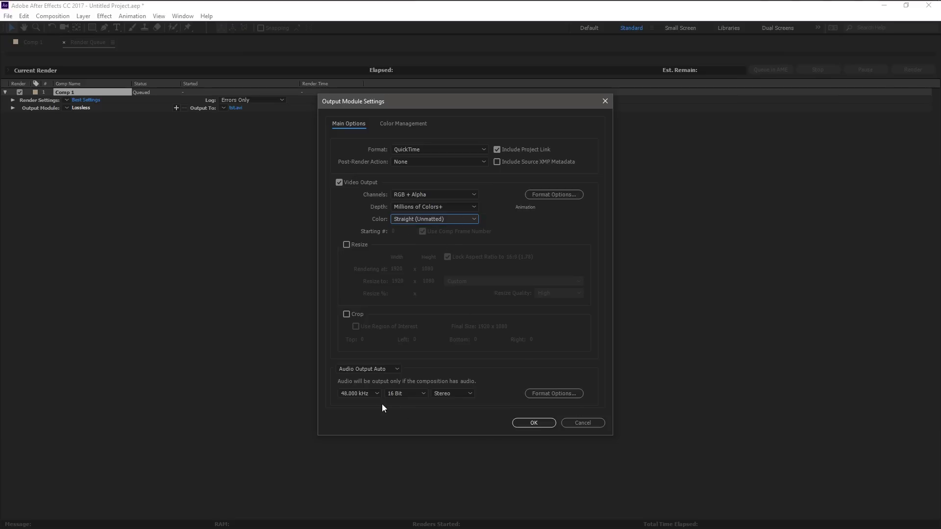
# Step: Confirm the output module and name the output file Basic_Transition in the WEBM folder
pyautogui.click(534, 424)
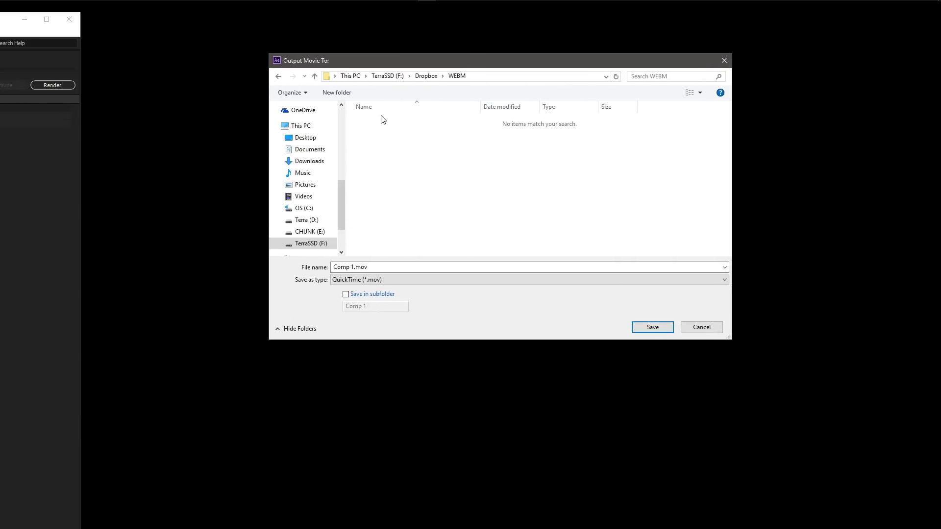
pyautogui.click(352, 265)
pyautogui.moveTo(358, 266); pyautogui.dragTo(276, 248)
pyautogui.press('BackSpace')
pyautogui.write('Basic_Transition')
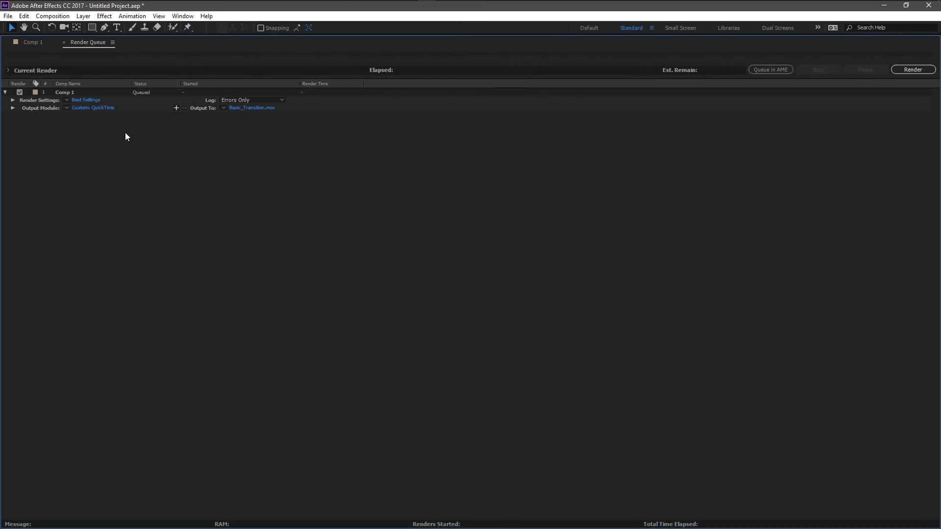
# Step: Render Comp 1 and locate Basic_Transition.mov in the Dropbox WEBM folder
pyautogui.click(919, 70)
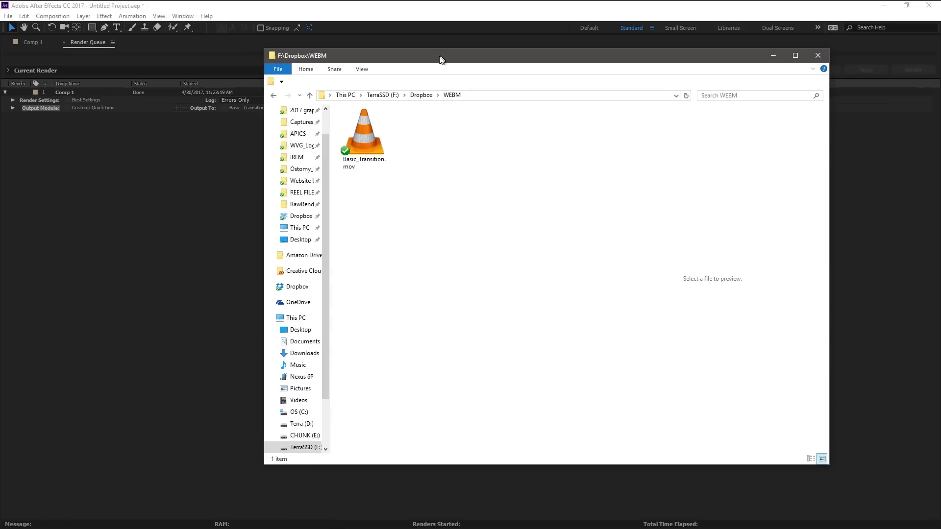
pyautogui.moveTo(441, 57); pyautogui.dragTo(423, 69)
pyautogui.click(348, 142)
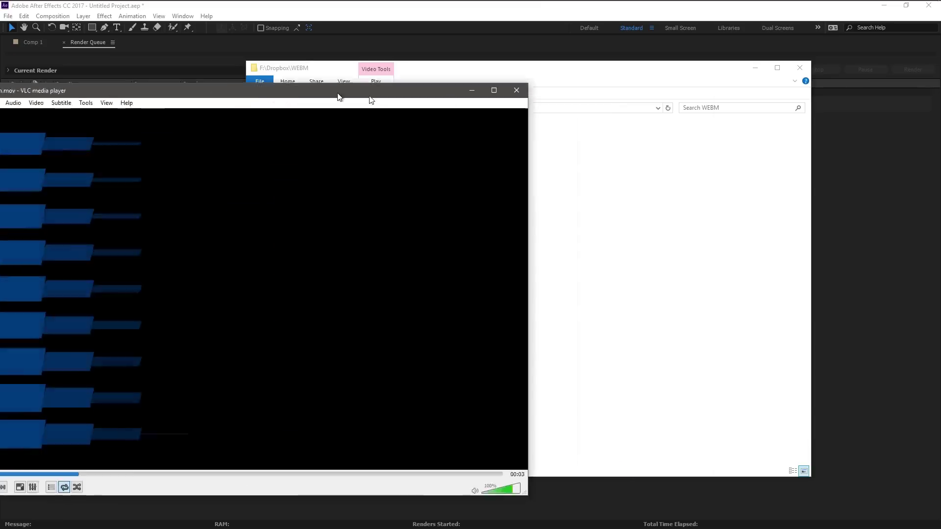
# Step: Close the VLC playback of Basic_Transition.mov and move the WEBM folder window aside
pyautogui.moveTo(337, 95); pyautogui.dragTo(577, 62)
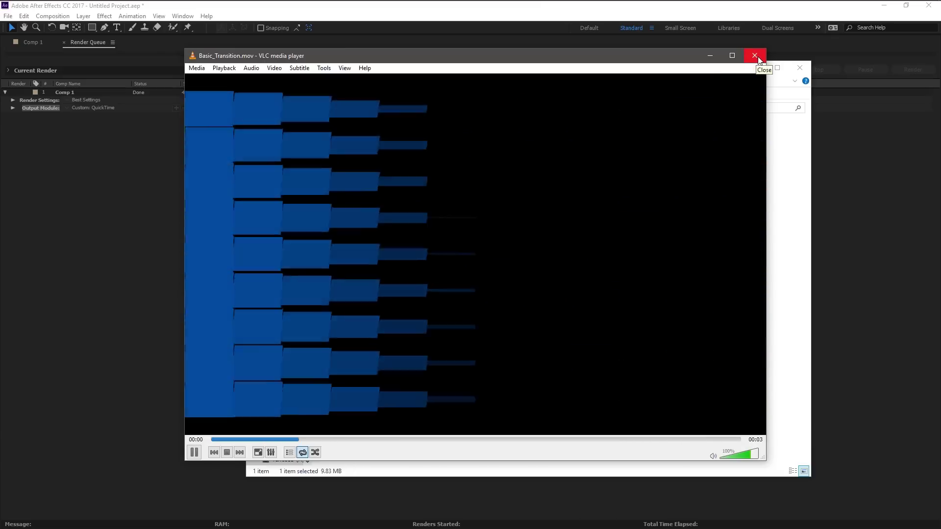
pyautogui.click(755, 55)
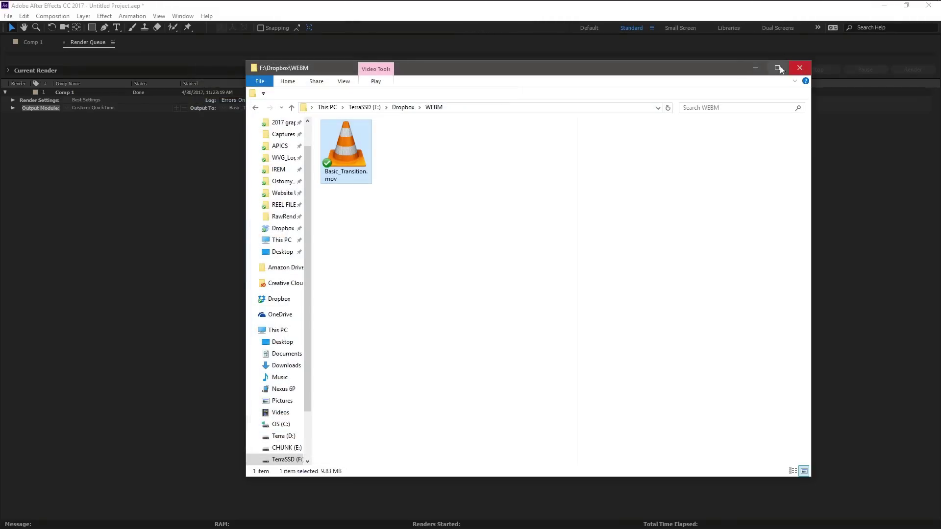
pyautogui.moveTo(723, 72); pyautogui.dragTo(700, 81)
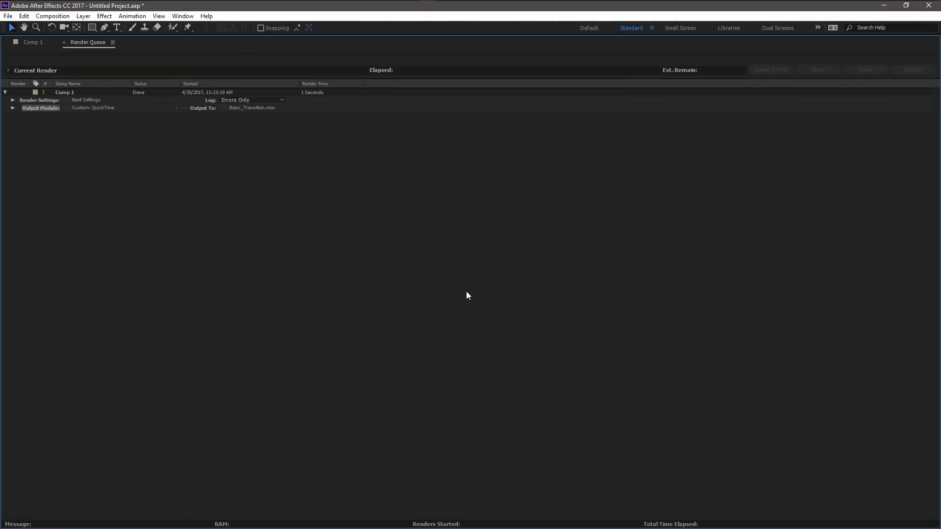
# Step: Launch WinFF from the Start menu and enlarge its window
pyautogui.click(489, 292)
pyautogui.moveTo(884, 3)
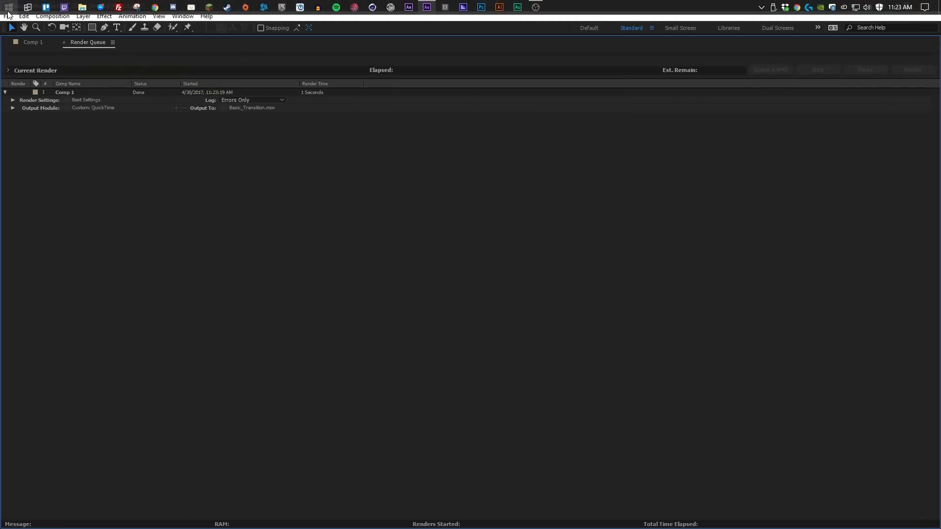
pyautogui.click(7, 9)
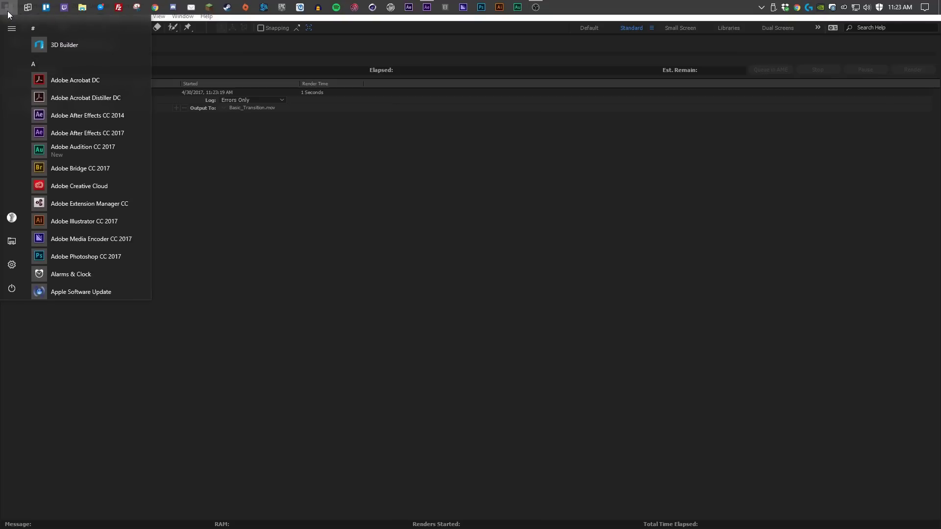
pyautogui.write('winff')
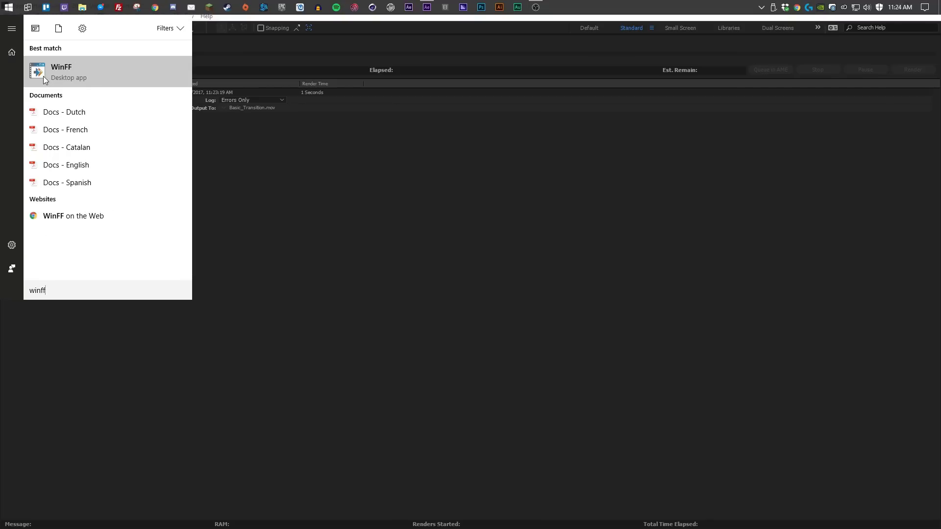
pyautogui.click(44, 79)
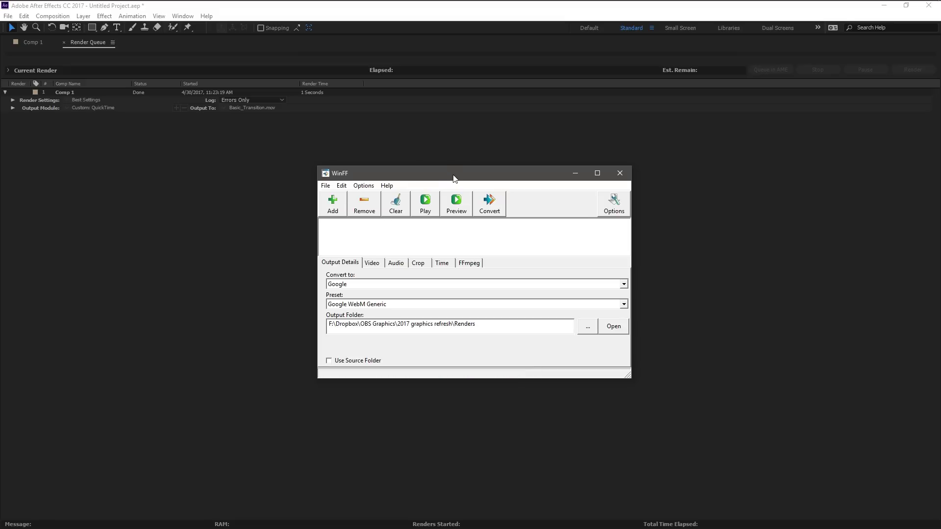
pyautogui.moveTo(455, 179); pyautogui.dragTo(375, 181)
pyautogui.click(380, 230)
pyautogui.click(420, 220)
pyautogui.moveTo(436, 172)
pyautogui.mouseDown()
pyautogui.moveTo(439, 132)
pyautogui.moveTo(453, 181)
pyautogui.moveTo(439, 166)
pyautogui.mouseUp()
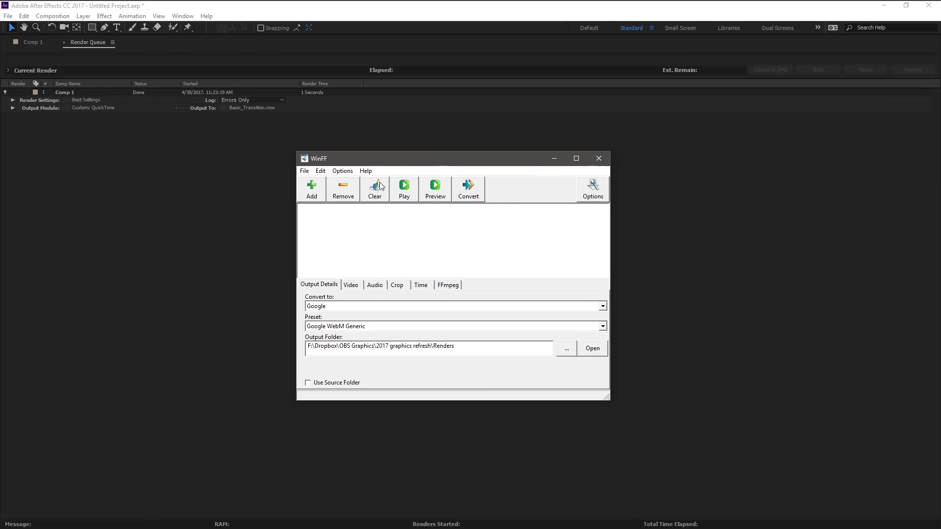
# Step: Set WinFF to convert to Google with the Google WebM Generic preset
pyautogui.click(369, 306)
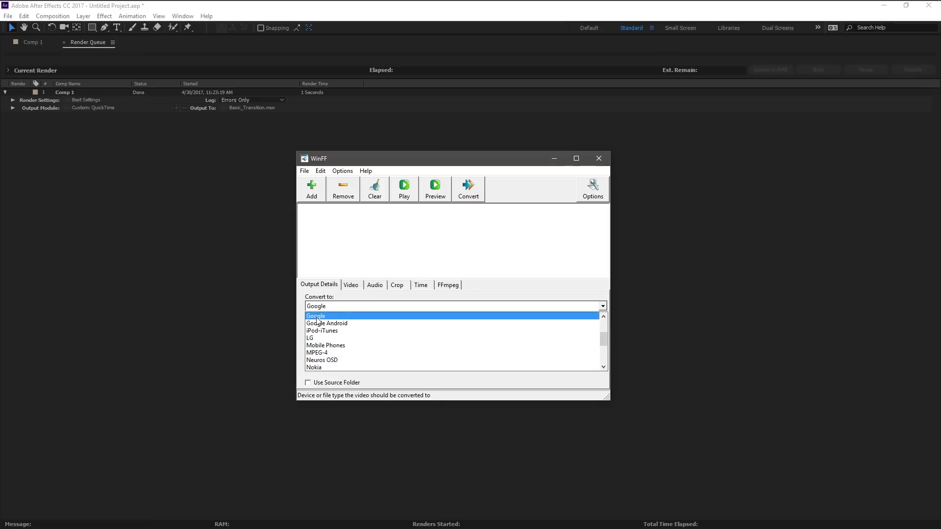
pyautogui.click(317, 318)
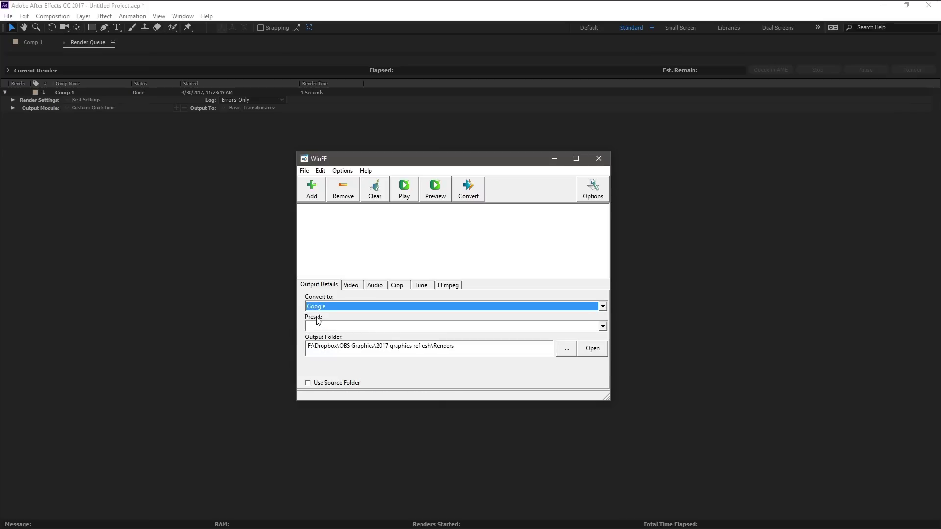
pyautogui.click(603, 327)
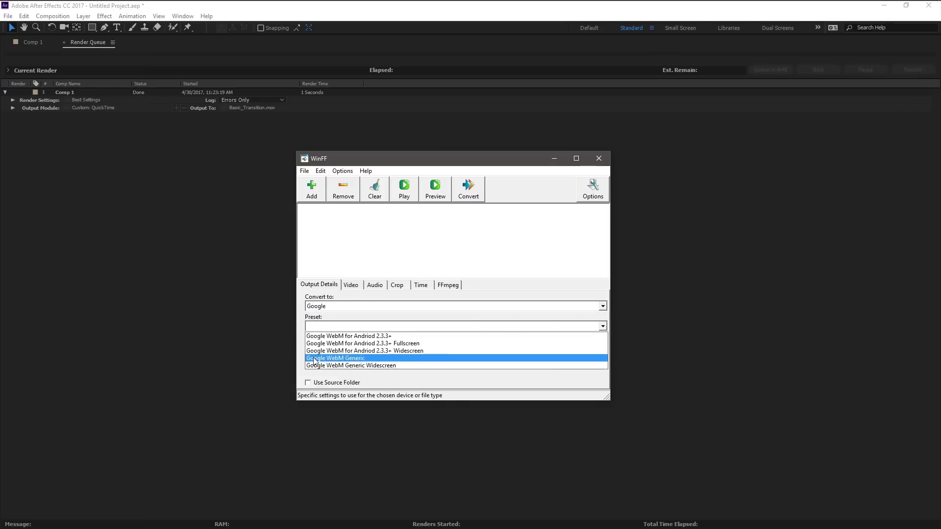
pyautogui.click(362, 358)
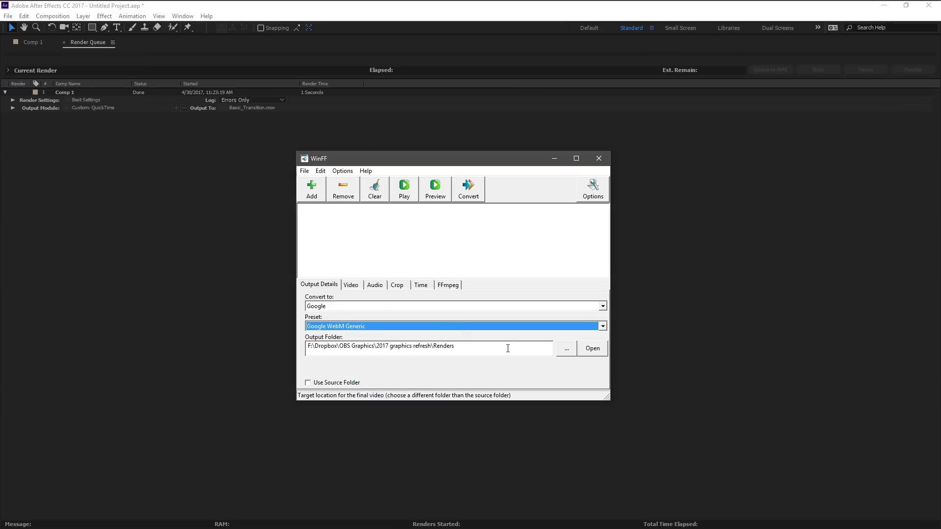
# Step: Edit WinFF's output folder path to F:\Dropbox\WEBM
pyautogui.click(490, 347)
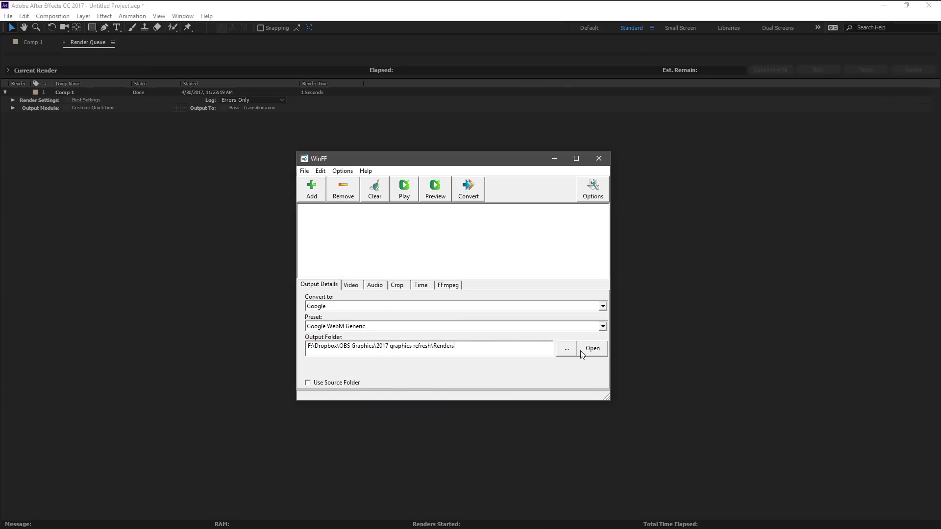
pyautogui.moveTo(503, 162); pyautogui.dragTo(0, 148)
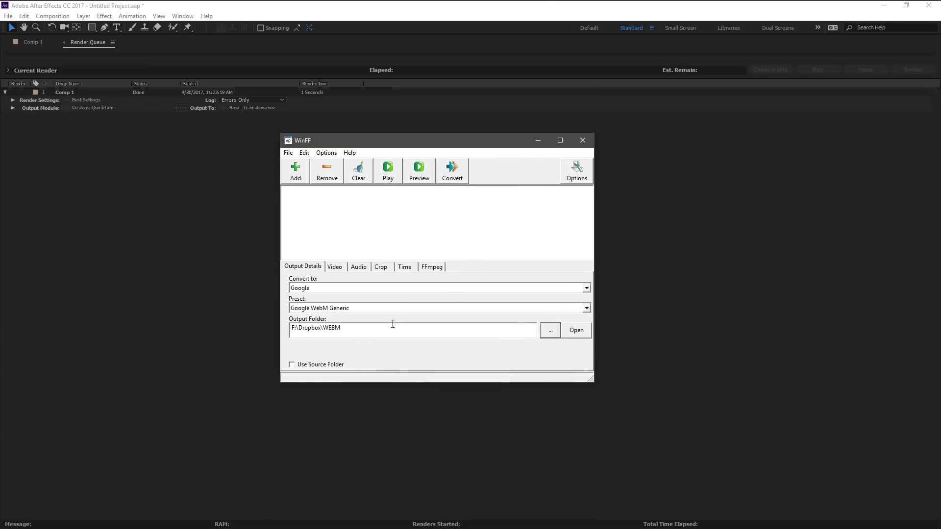
pyautogui.moveTo(343, 330); pyautogui.dragTo(325, 329)
pyautogui.click(381, 332)
pyautogui.moveTo(423, 142); pyautogui.dragTo(437, 163)
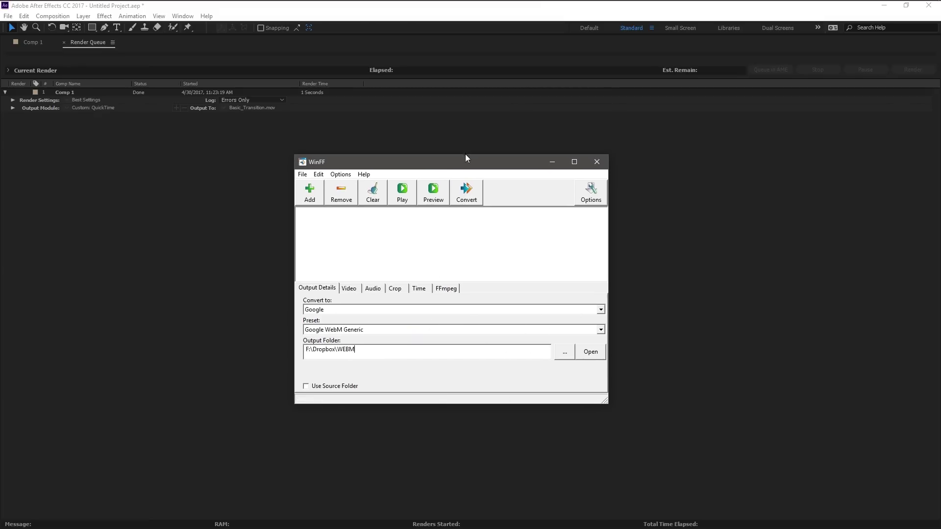
pyautogui.moveTo(460, 162)
pyautogui.mouseDown()
pyautogui.moveTo(448, 178)
pyautogui.moveTo(456, 178)
pyautogui.mouseUp()
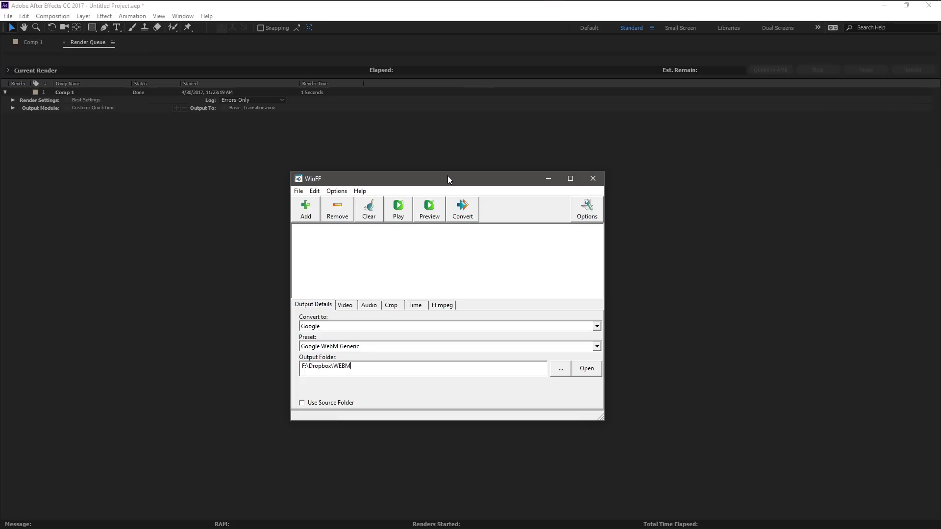
pyautogui.moveTo(449, 176); pyautogui.dragTo(450, 165)
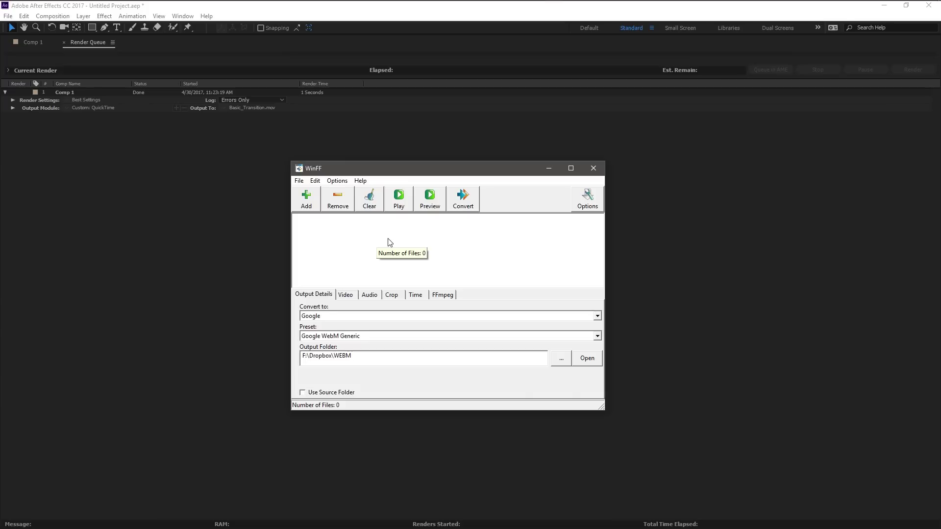
# Step: On the Video tab, enter bitrate 15000, frame rate 30 and size 1920 x 1080
pyautogui.click(354, 299)
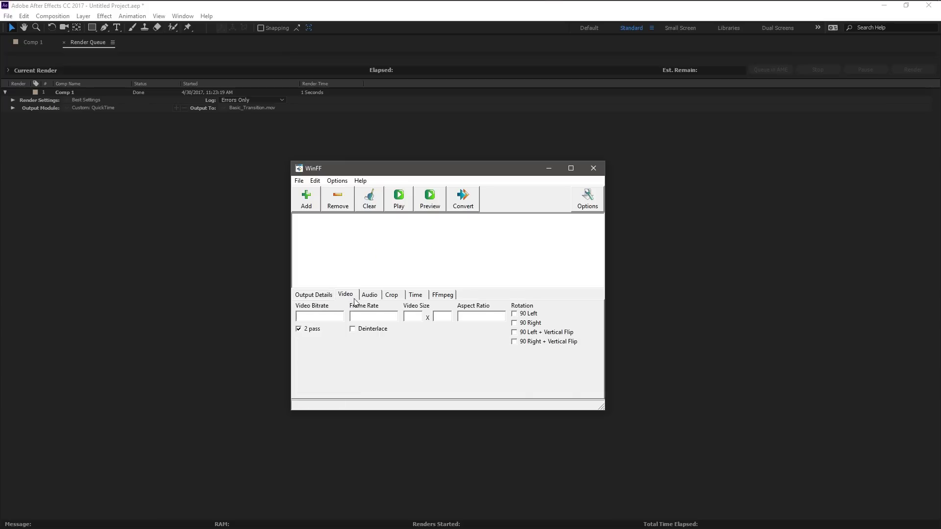
pyautogui.click(313, 297)
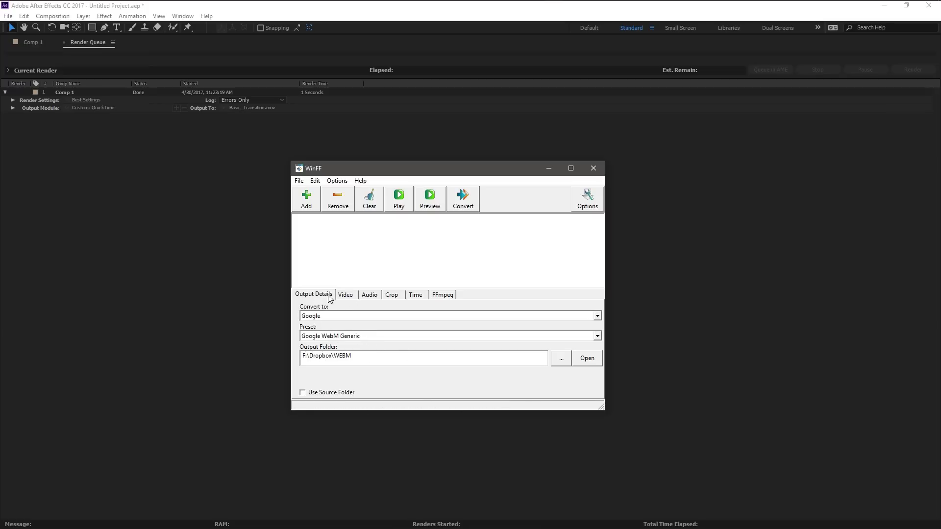
pyautogui.click(346, 295)
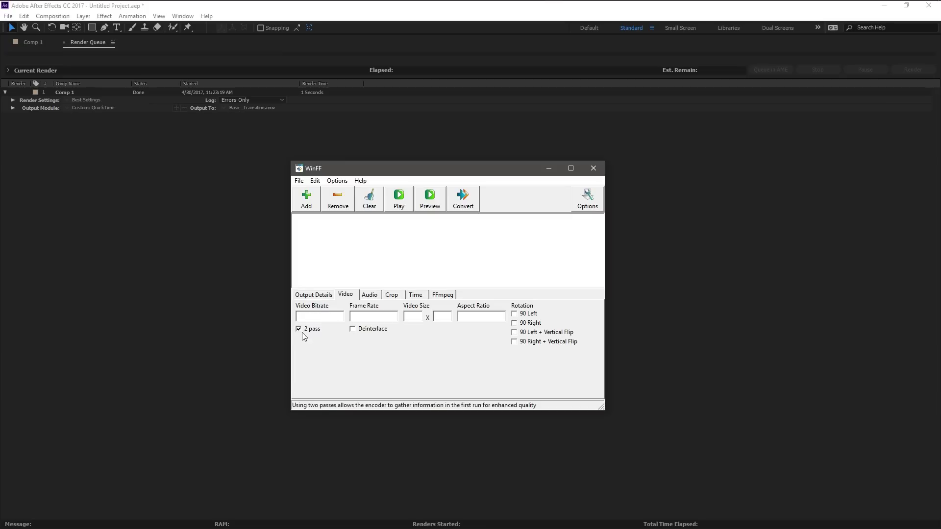
pyautogui.click(331, 318)
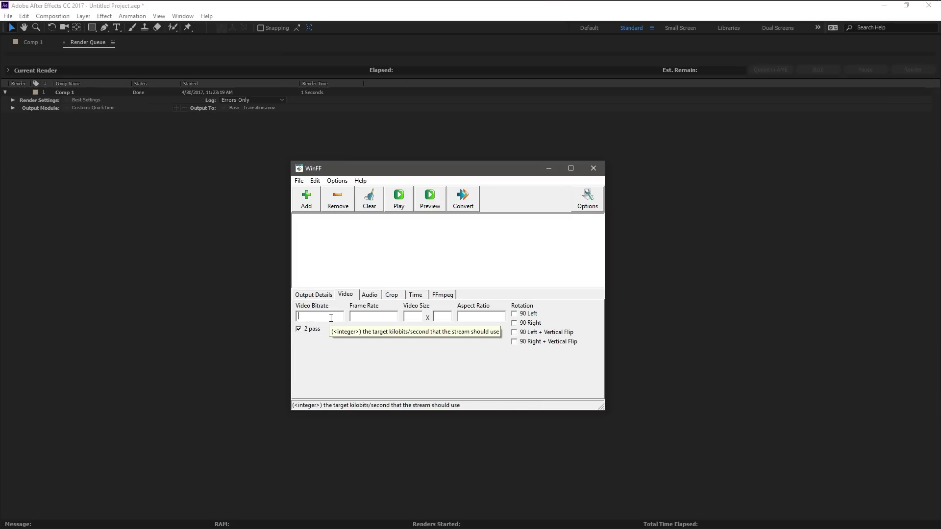
pyautogui.write('15000')
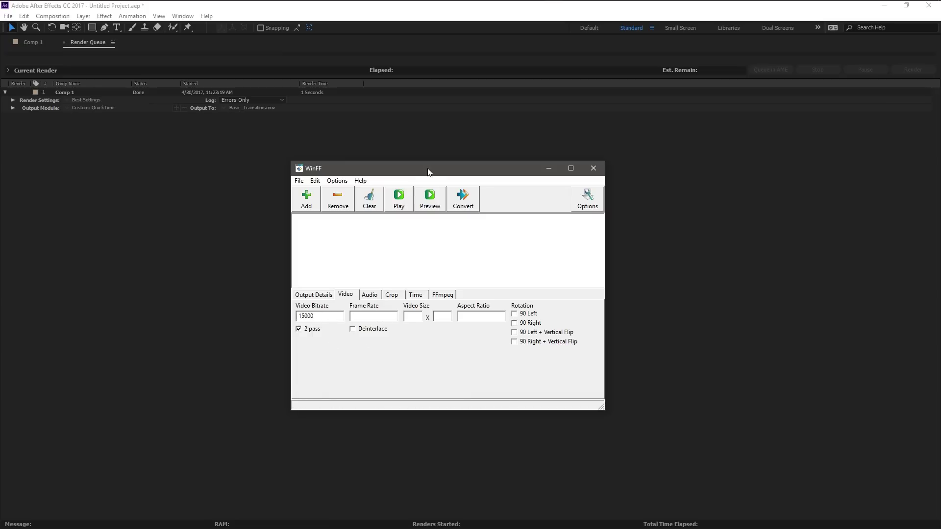
pyautogui.moveTo(428, 171)
pyautogui.mouseDown()
pyautogui.moveTo(447, 171)
pyautogui.moveTo(433, 159)
pyautogui.mouseUp()
pyautogui.click(398, 301)
pyautogui.click(417, 303)
pyautogui.write('1920')
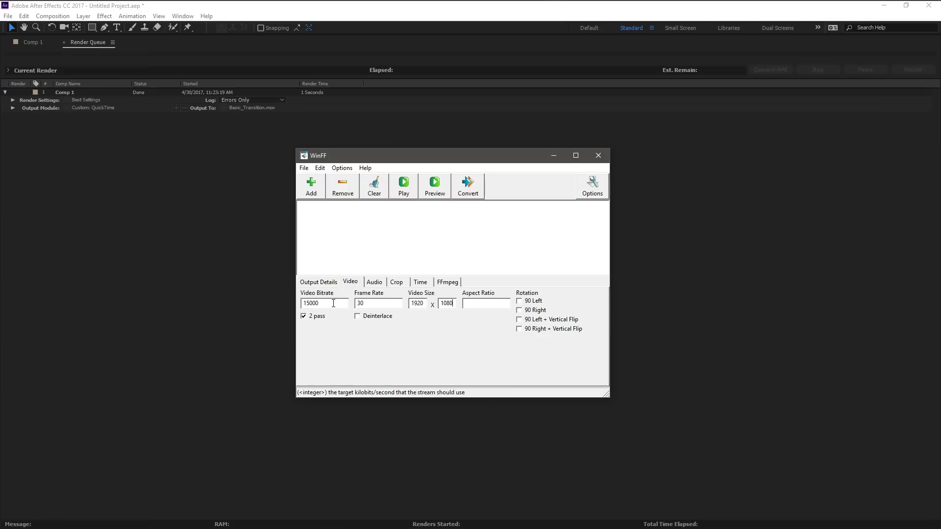
# Step: Review the Audio, Crop, Time and FFmpeg tabs, then return to Output Details
pyautogui.click(375, 284)
pyautogui.click(401, 283)
pyautogui.click(422, 283)
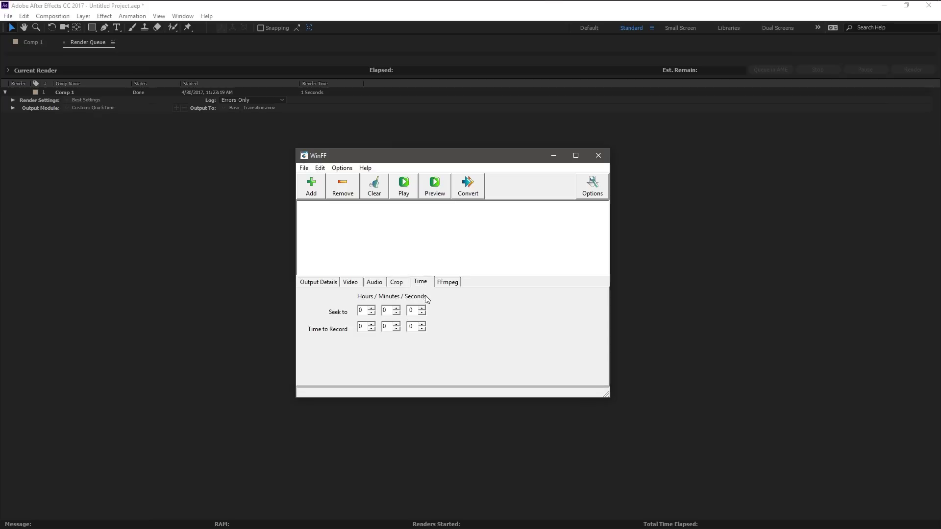
pyautogui.click(451, 284)
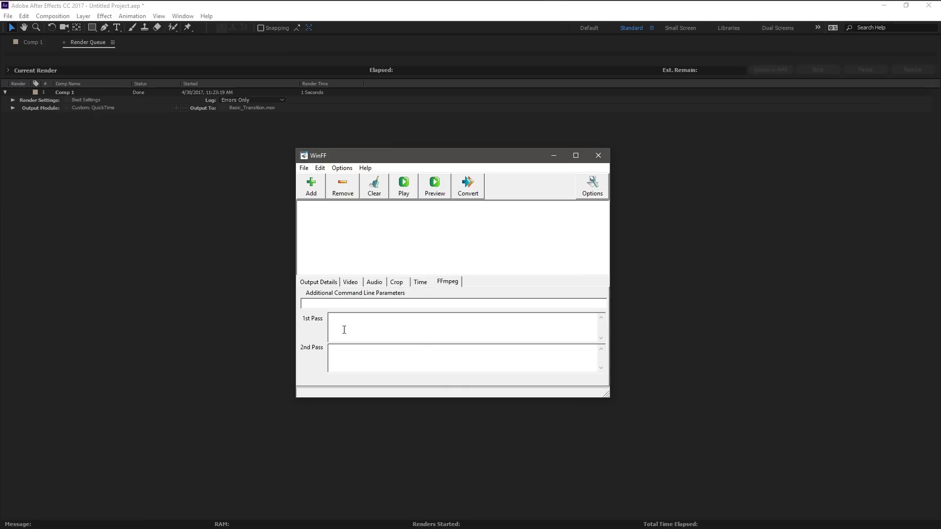
pyautogui.click(327, 283)
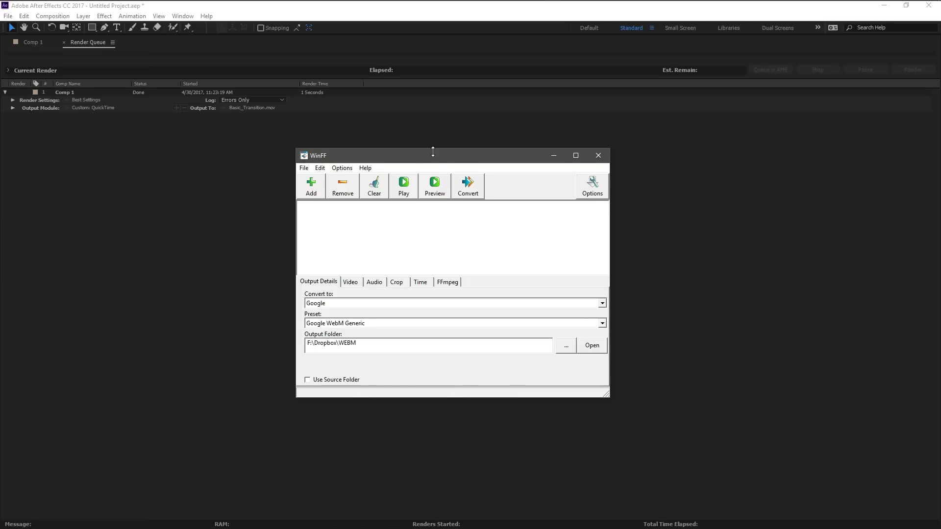
# Step: Add Basic_Transition.mov from the F:\Dropbox\WEBM folder to WinFF's conversion list
pyautogui.moveTo(432, 151); pyautogui.dragTo(0, 164)
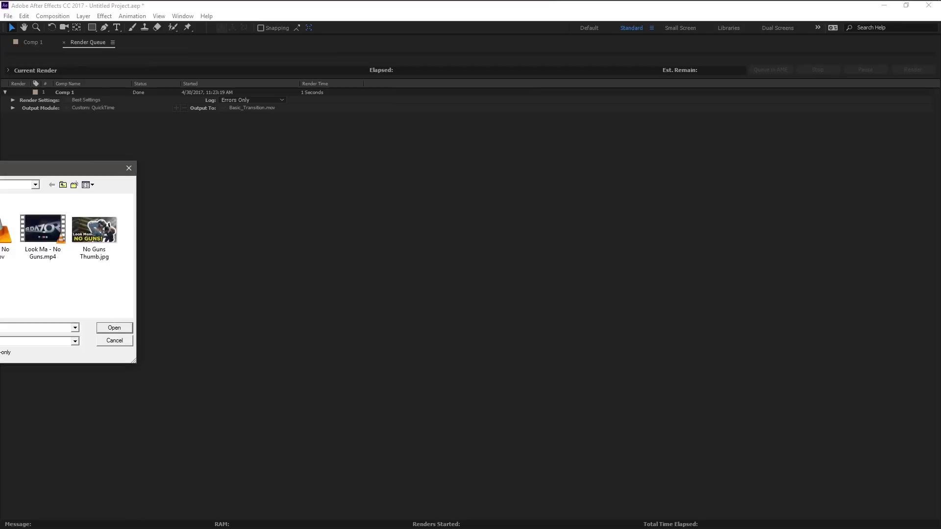
pyautogui.press('Escape')
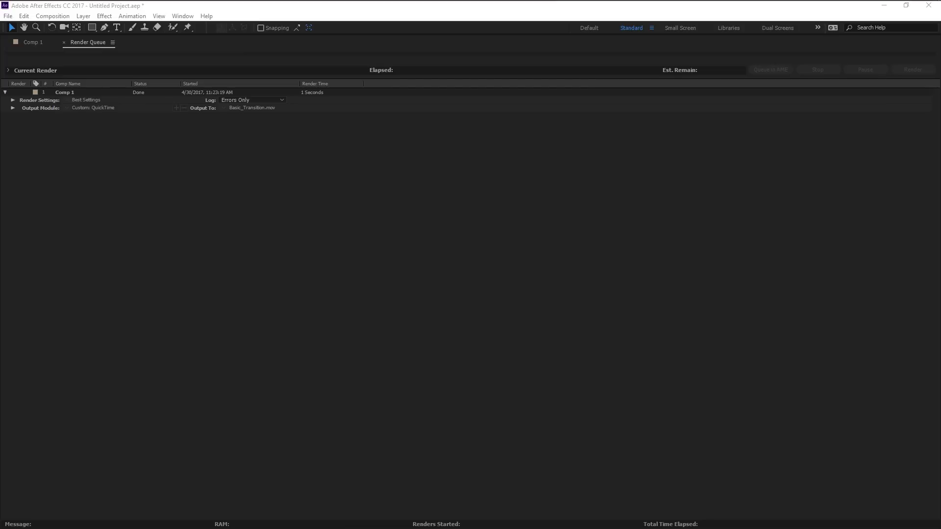
pyautogui.moveTo(358, 180); pyautogui.dragTo(358, 167)
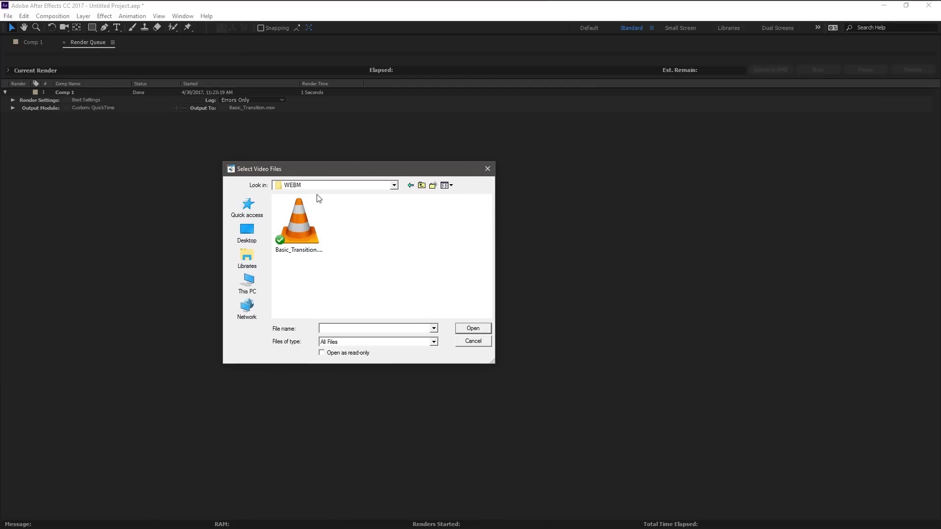
pyautogui.click(299, 222)
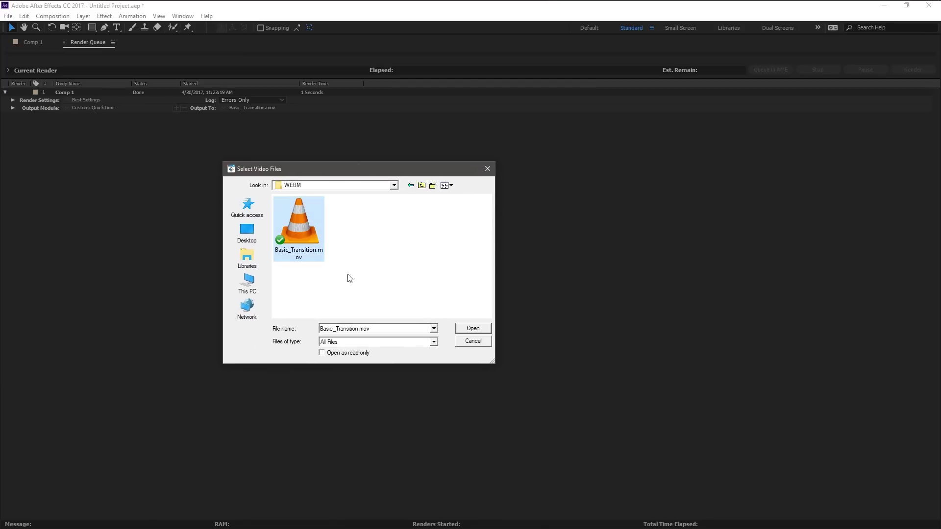
pyautogui.click(473, 329)
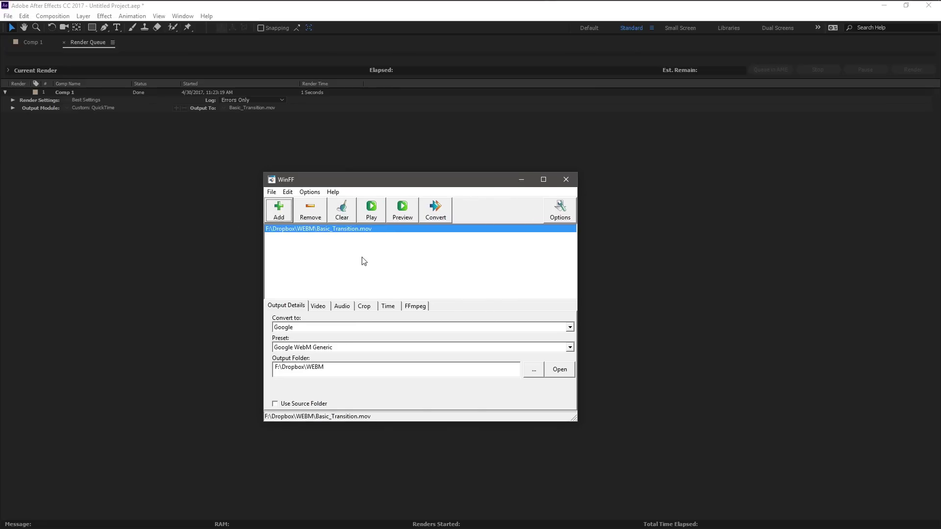
# Step: Convert the clip to Basic_Transition.webm and close the finished conversion console
pyautogui.click(436, 212)
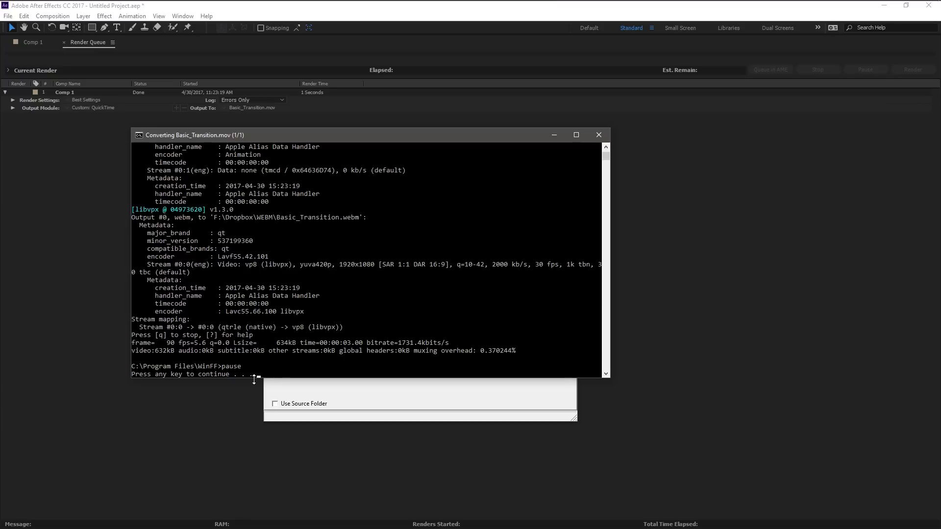
pyautogui.click(297, 357)
pyautogui.press('Return')
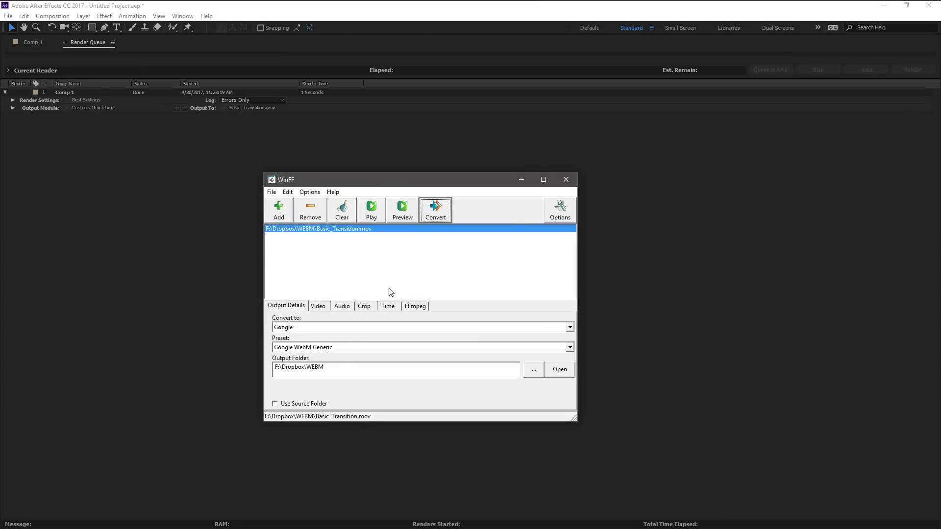
pyautogui.moveTo(423, 184); pyautogui.dragTo(356, 178)
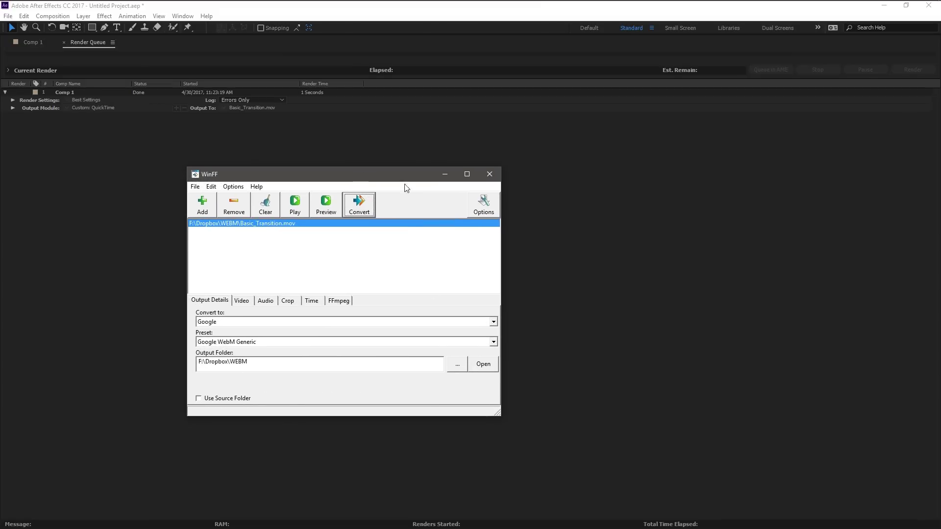
# Step: Close WinFF and add a new OBS scene named TUTORIAL SCENE
pyautogui.click(496, 176)
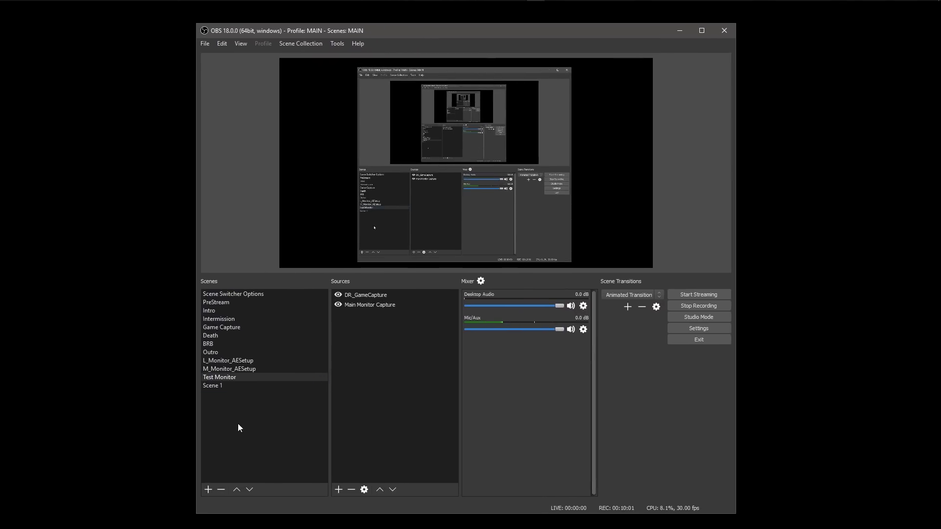
pyautogui.click(258, 433)
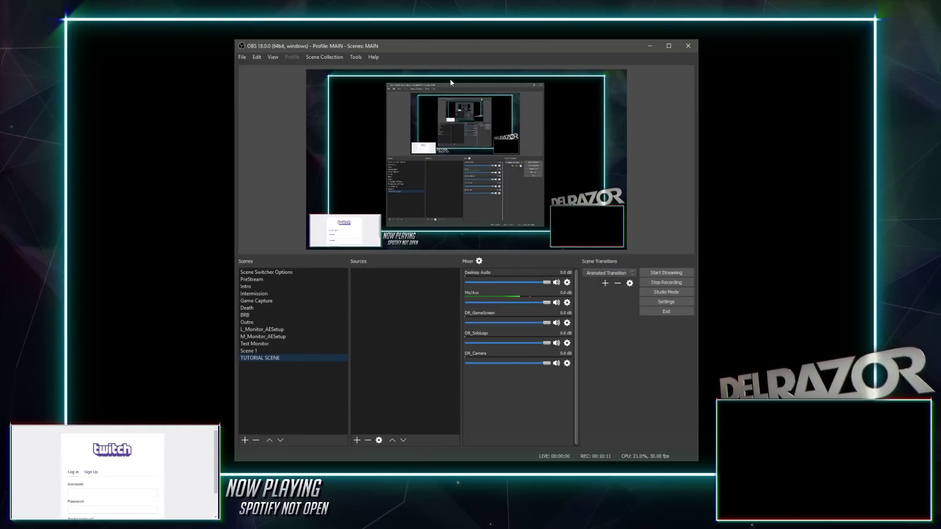
pyautogui.click(377, 381)
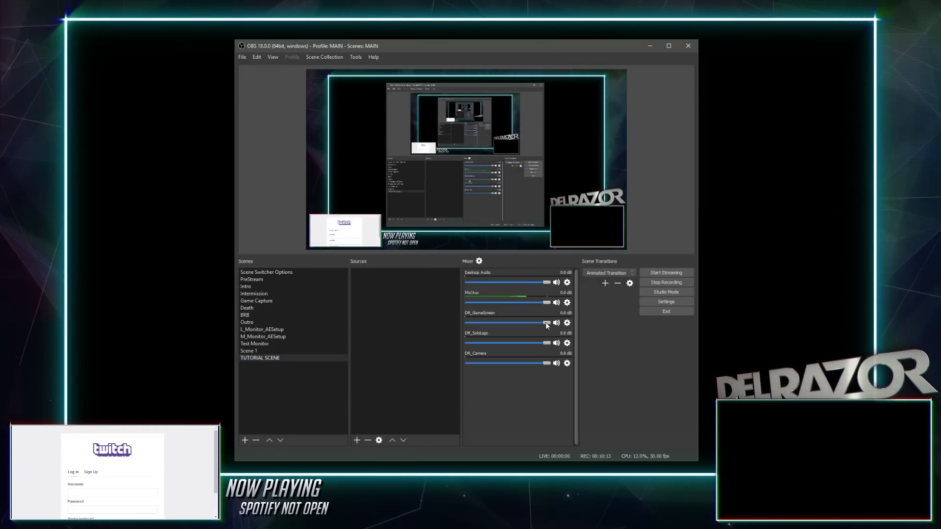
# Step: Switch the scene transition to Cut and list the transition types to add
pyautogui.click(608, 273)
pyautogui.click(610, 289)
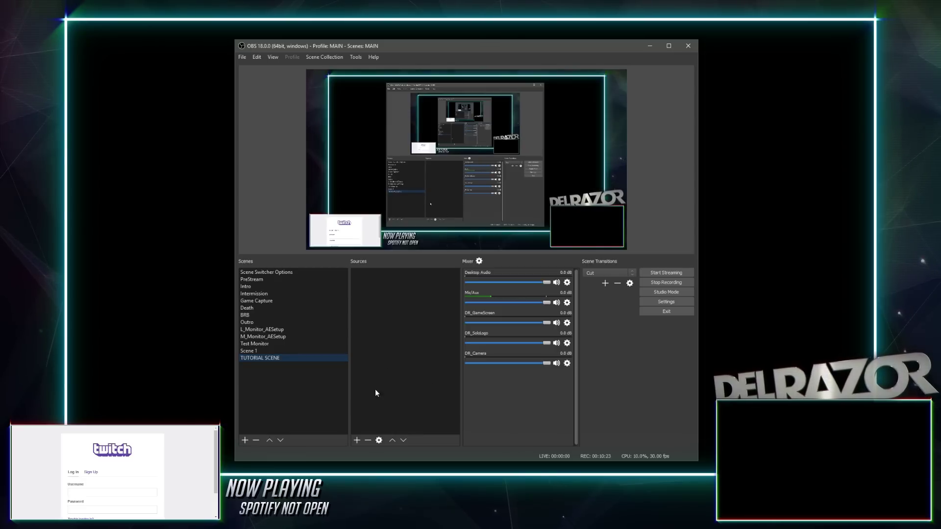
pyautogui.click(605, 285)
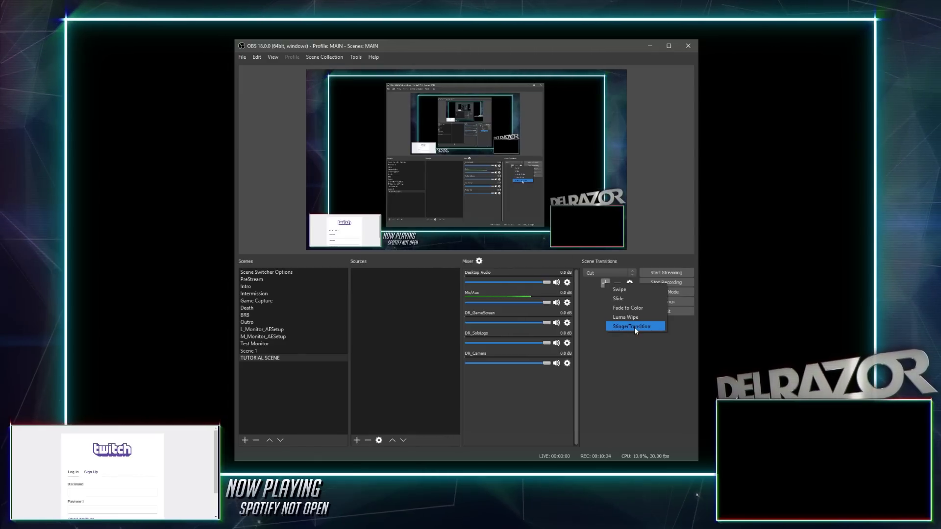
# Step: Add a Stinger transition named 'BASIC TUTORIAL TRANSITION'
pyautogui.click(635, 327)
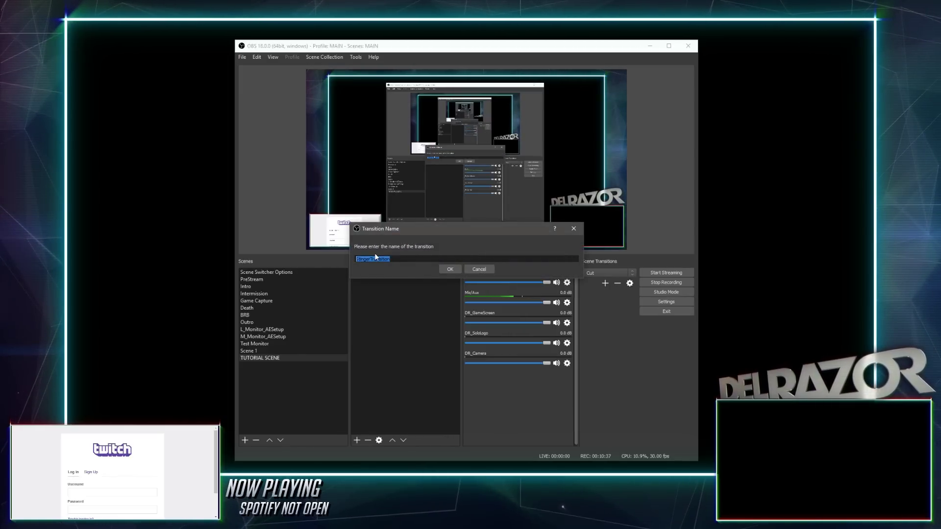
pyautogui.write('BASIC TUTOR')
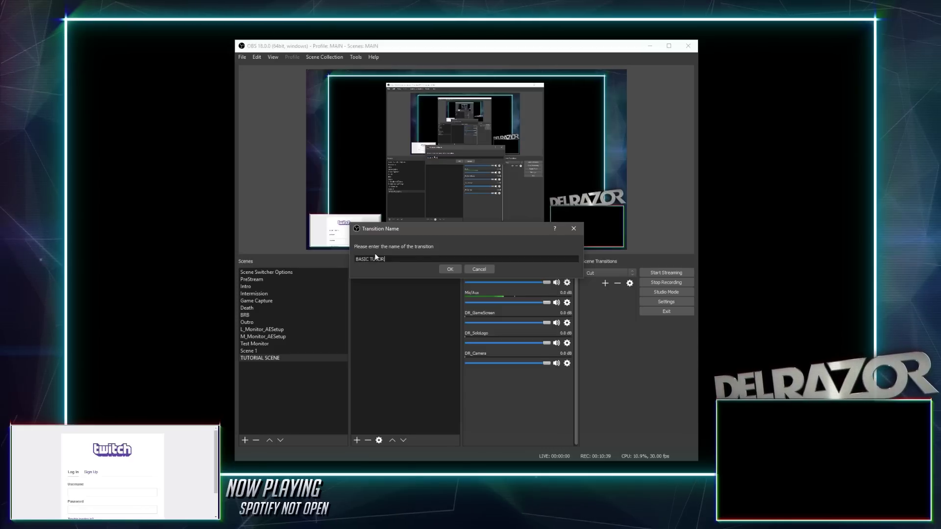
pyautogui.write('IAL TRANSITION')
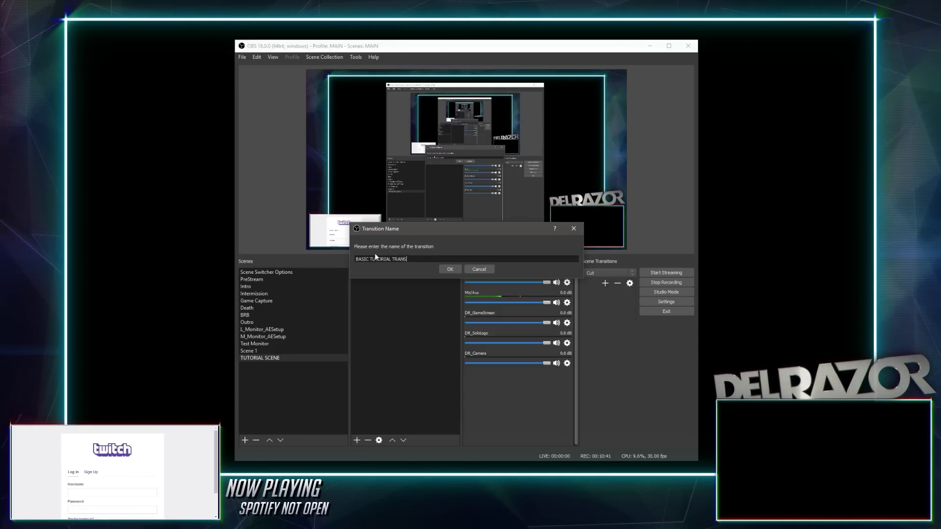
pyautogui.click(450, 269)
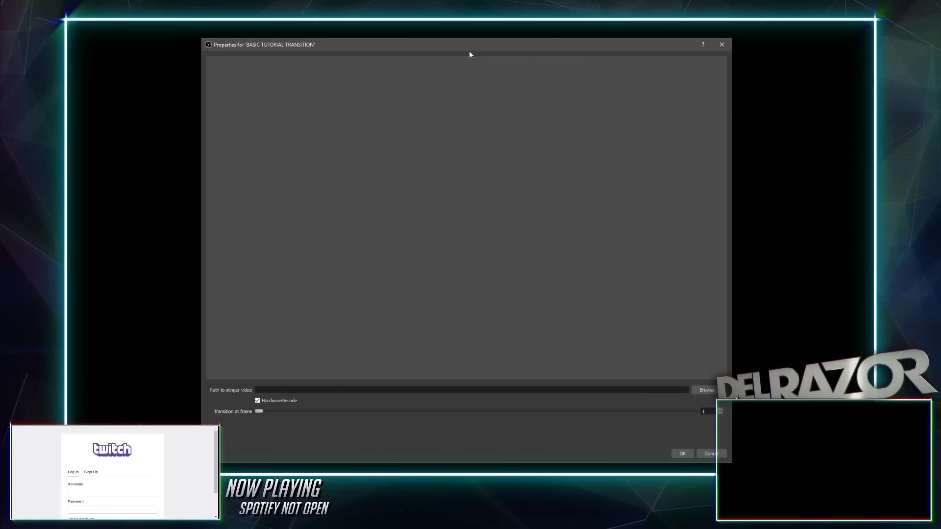
pyautogui.moveTo(469, 51)
pyautogui.mouseDown()
pyautogui.moveTo(465, 32)
pyautogui.moveTo(459, 41)
pyautogui.mouseUp()
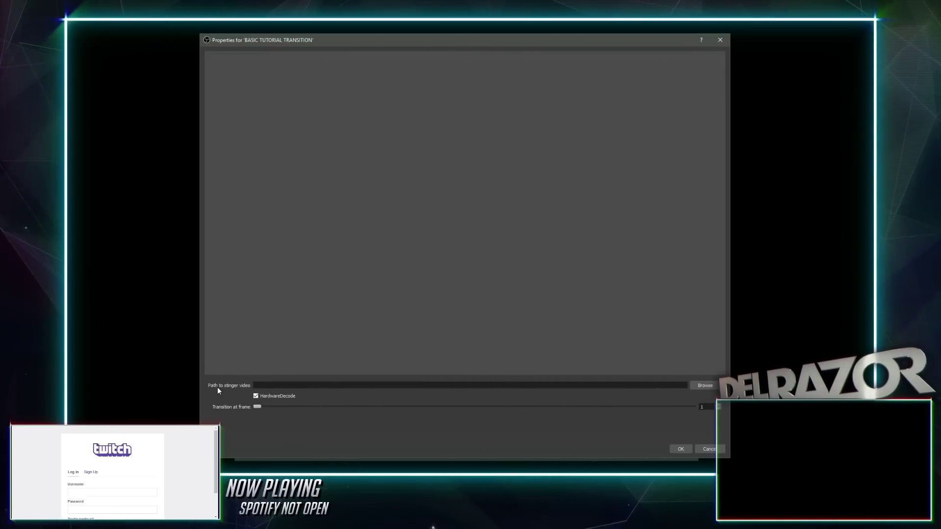
# Step: Browse for the stinger video file in the Dropbox WEBM folder
pyautogui.click(704, 386)
pyautogui.press('Escape')
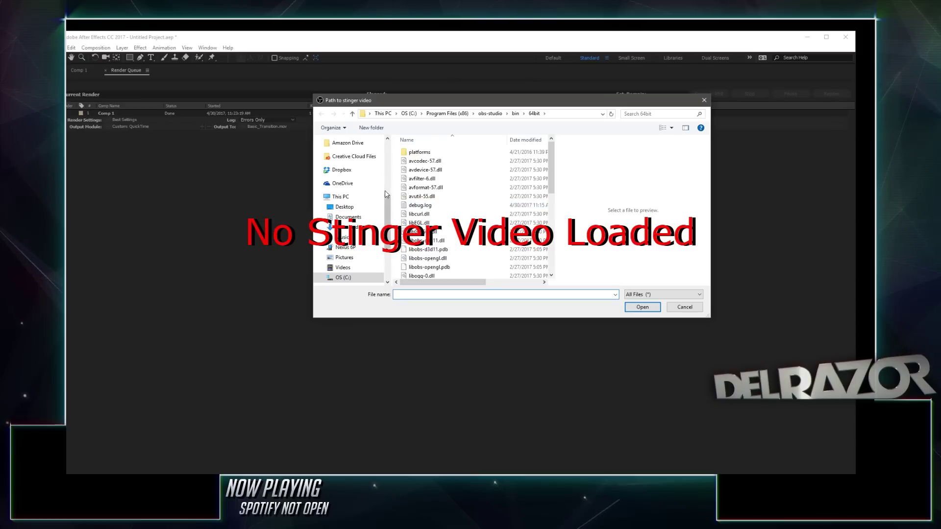
pyautogui.scroll(5, 351, 206)
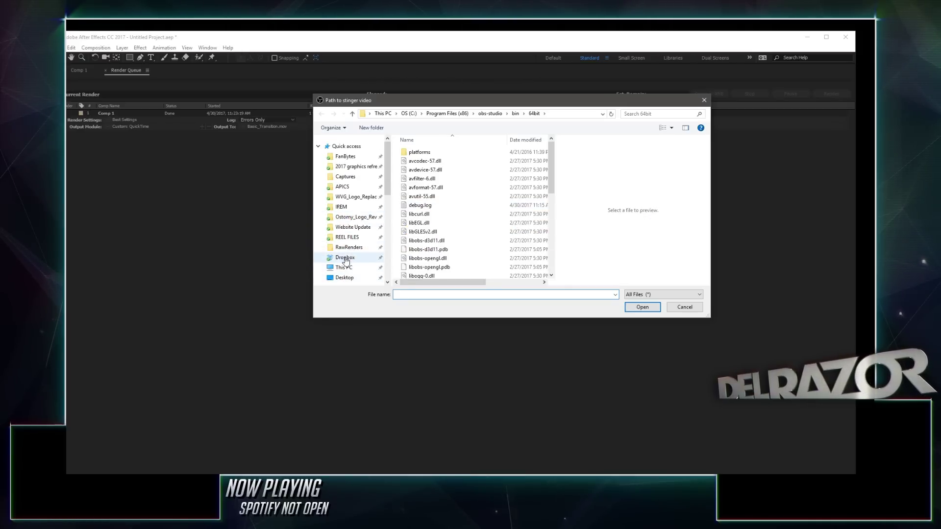
pyautogui.click(346, 257)
pyautogui.scroll(-4, 470, 223)
pyautogui.doubleClick(432, 256)
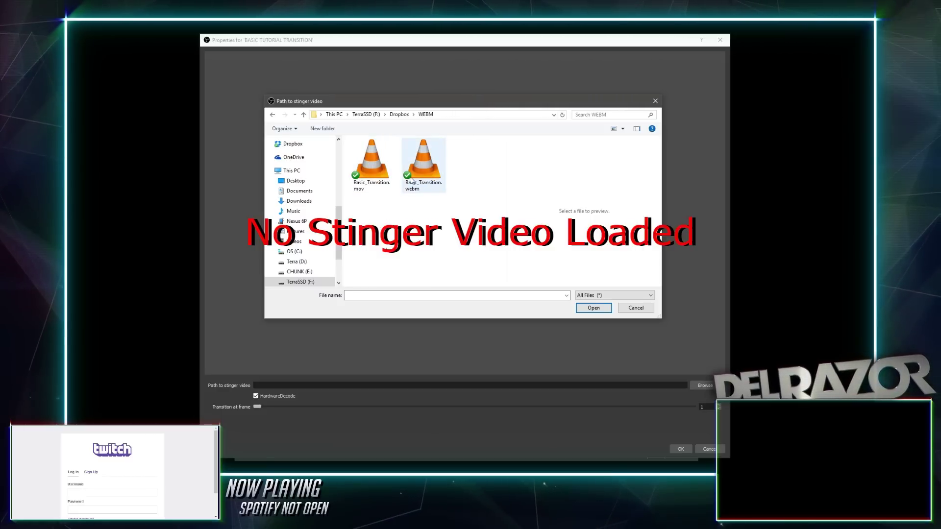
# Step: Compare sizes of Basic_Transition.mov (9.83 MB) and Basic_Transition.webm (634 KB), selecting the webm
pyautogui.click(372, 171)
pyautogui.rightClick(372, 170)
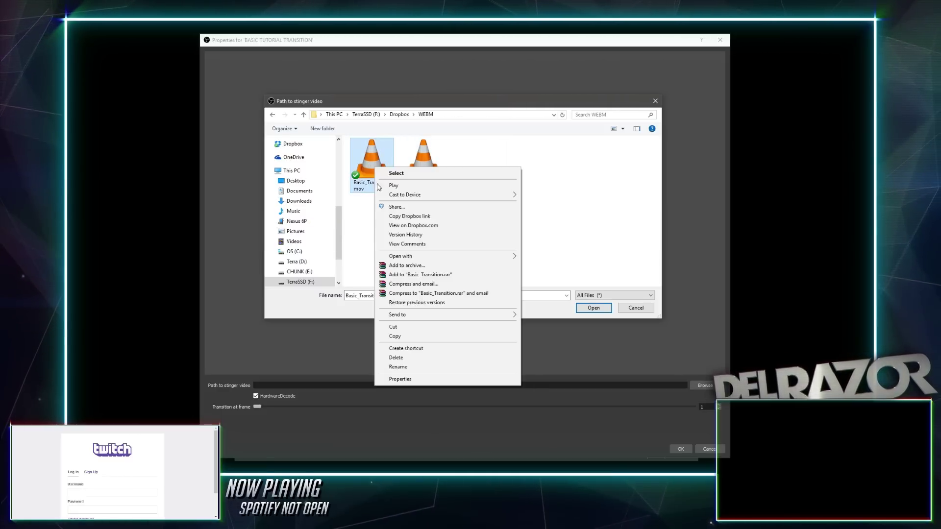
pyautogui.click(421, 380)
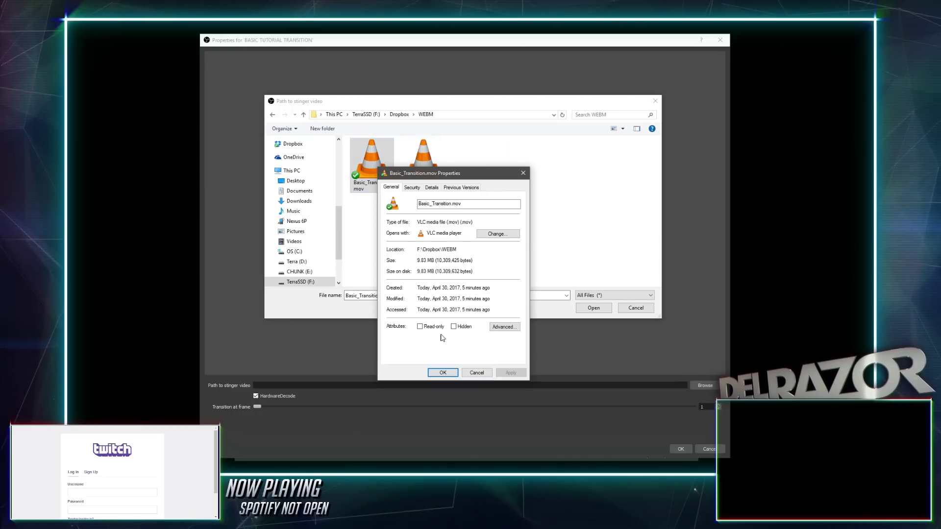
pyautogui.click(477, 373)
pyautogui.click(431, 160)
pyautogui.rightClick(432, 159)
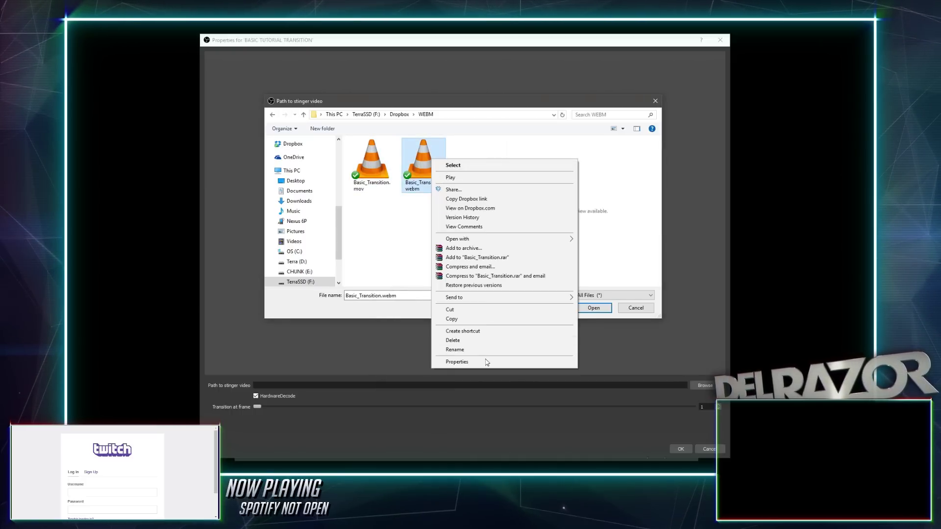
pyautogui.click(487, 363)
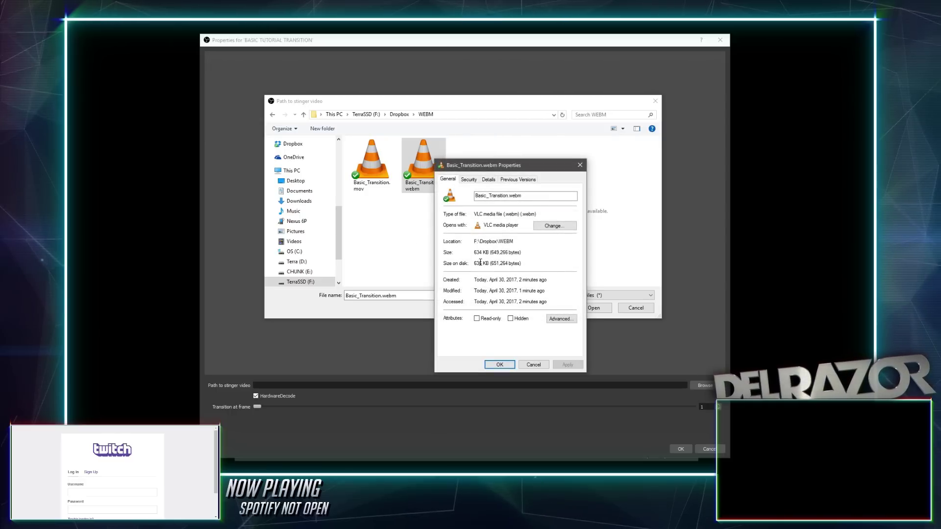
pyautogui.moveTo(476, 252); pyautogui.dragTo(482, 253)
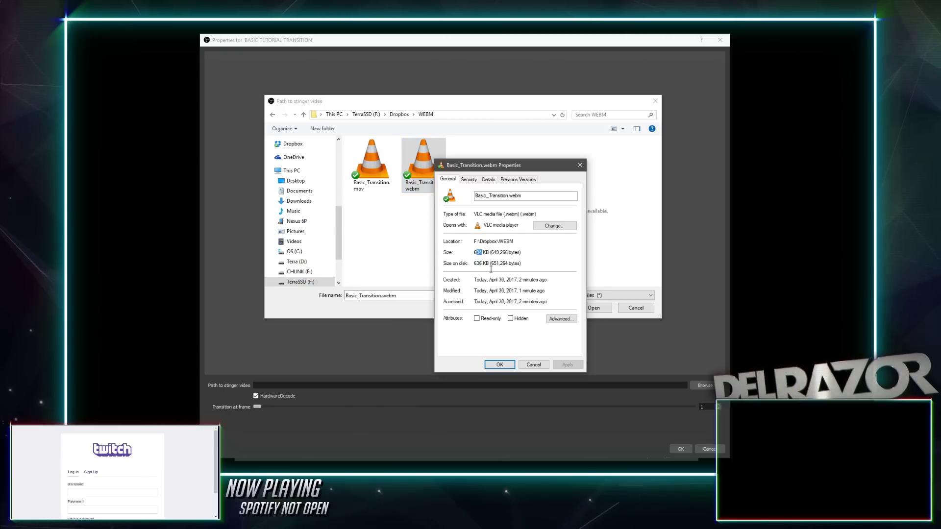
pyautogui.click(533, 365)
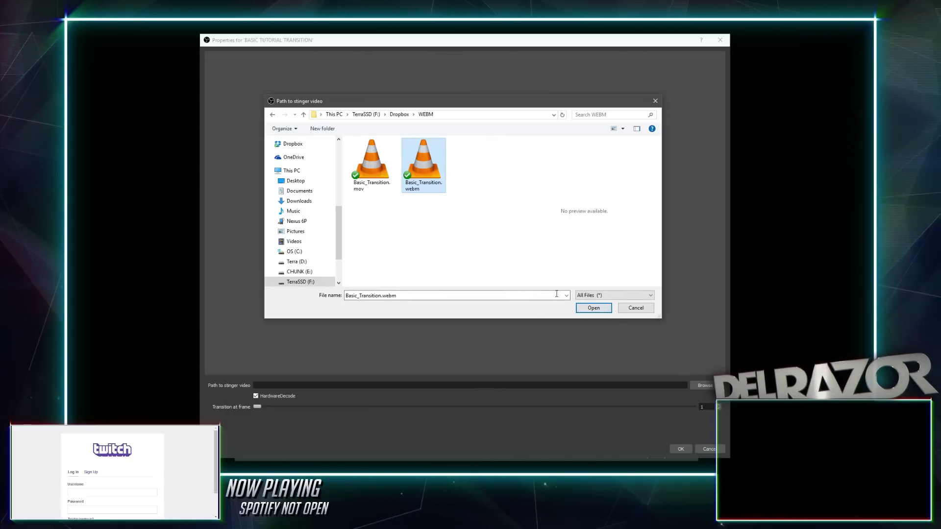
# Step: Load Basic_Transition.webm as the stinger, set the transition point to frame 45, and save
pyautogui.click(590, 307)
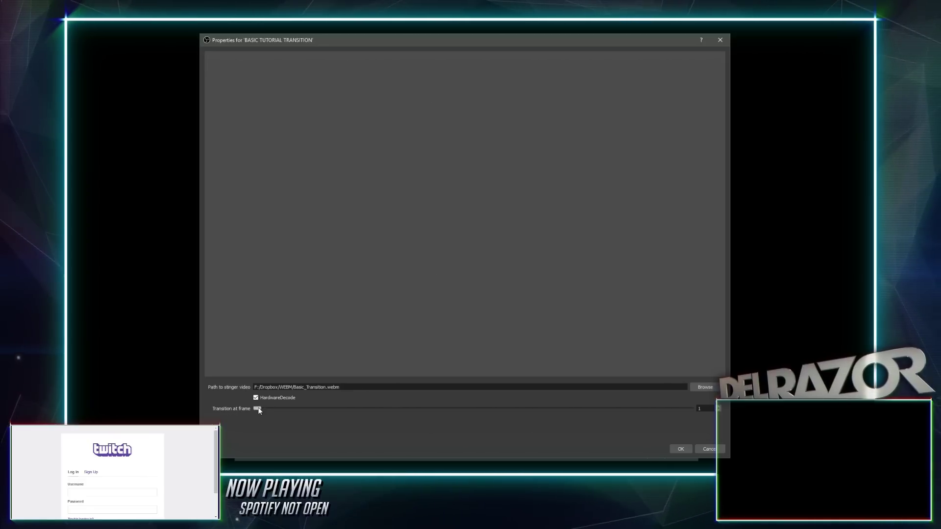
pyautogui.moveTo(257, 408); pyautogui.dragTo(380, 417)
pyautogui.moveTo(466, 420)
pyautogui.mouseDown()
pyautogui.moveTo(701, 409)
pyautogui.moveTo(444, 421)
pyautogui.moveTo(472, 418)
pyautogui.mouseUp()
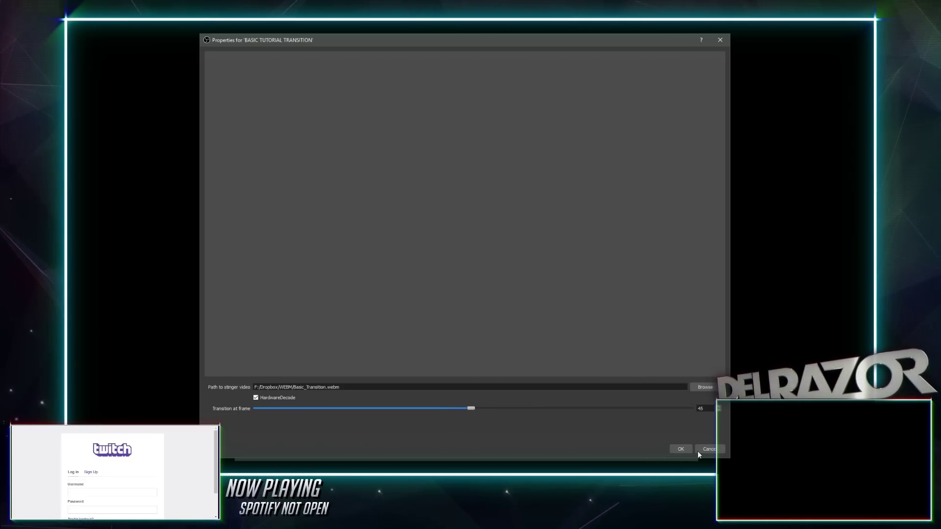
pyautogui.click(679, 449)
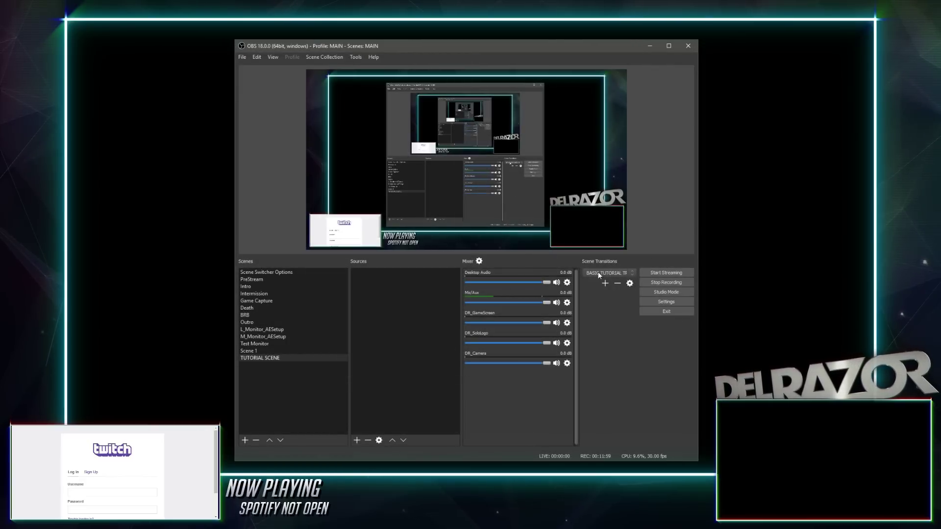
# Step: Make BASIC TUTORIAL TRANSITION the scene transition and switch to TUTORIAL SCENE to test it
pyautogui.click(633, 273)
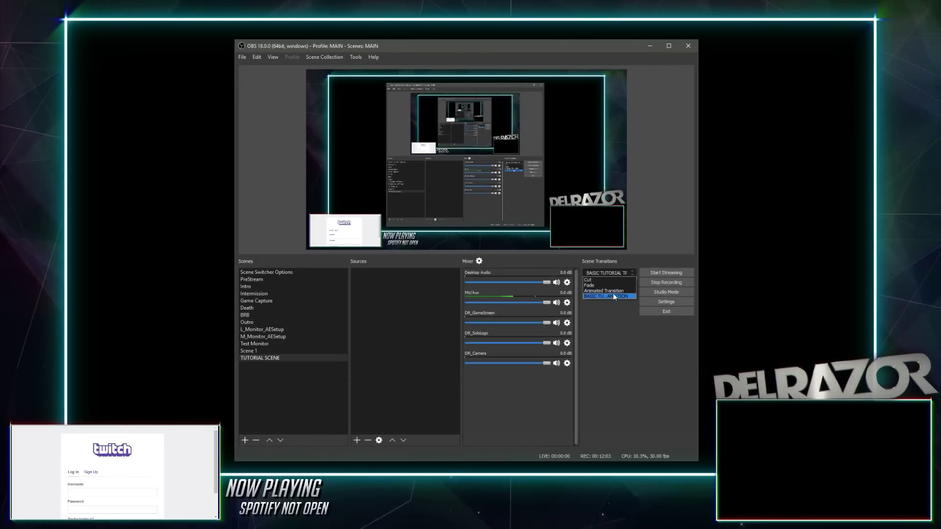
pyautogui.click(628, 371)
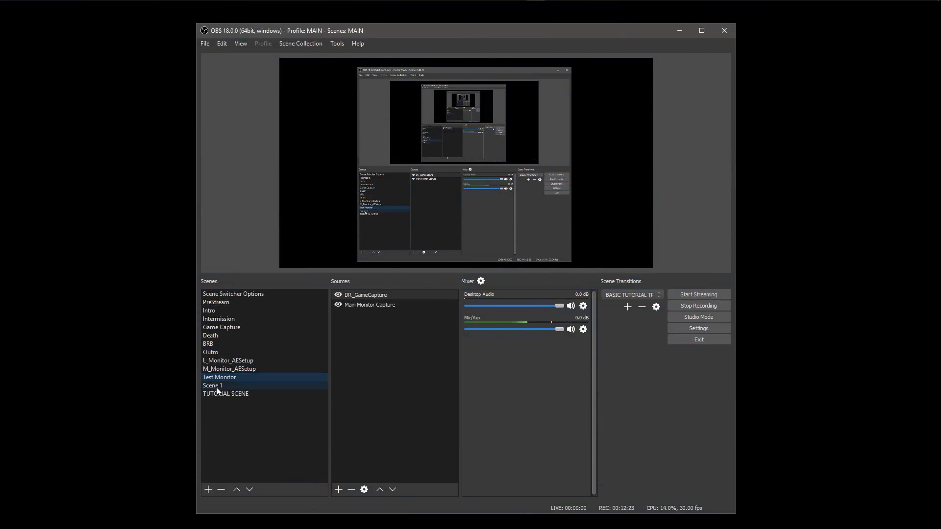
pyautogui.click(218, 395)
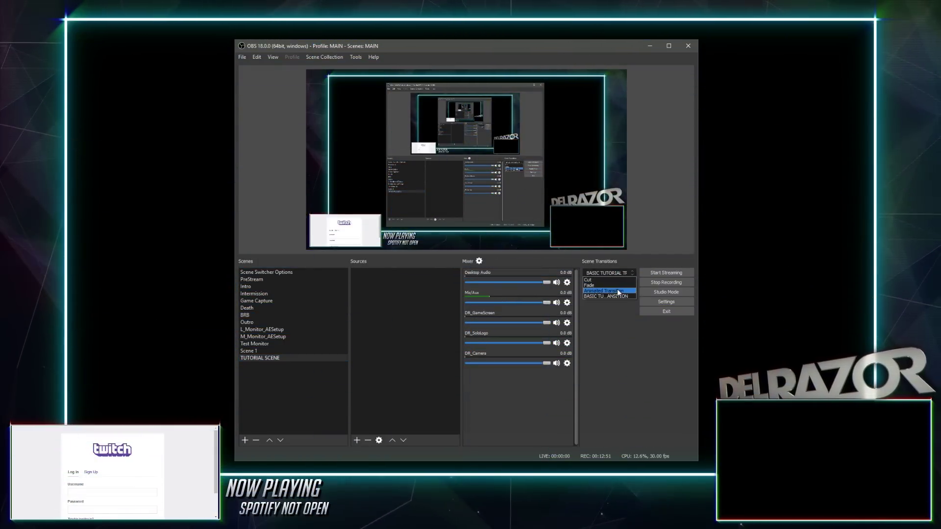
# Step: Set the OBS transition to Animated Transition and test it switching Scene 1, TUTORIAL SCENE, Scene 1
pyautogui.click(618, 290)
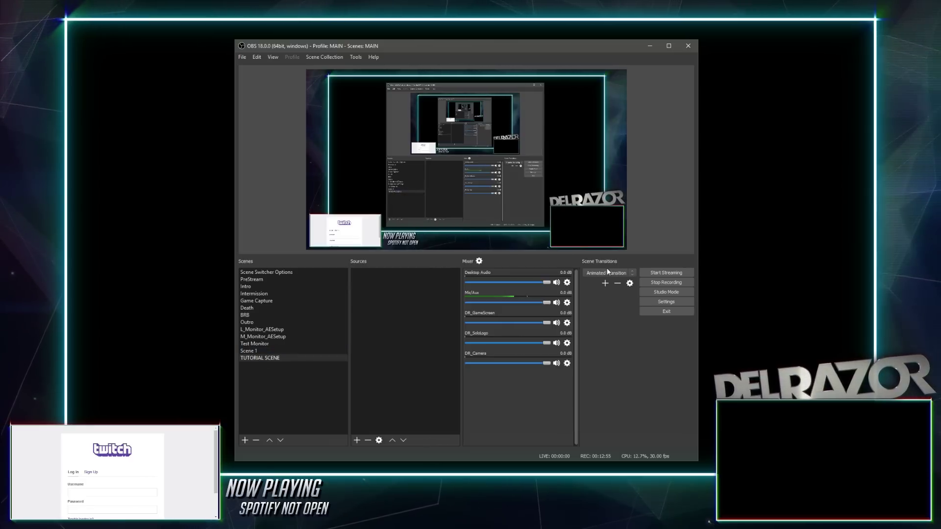
pyautogui.click(249, 352)
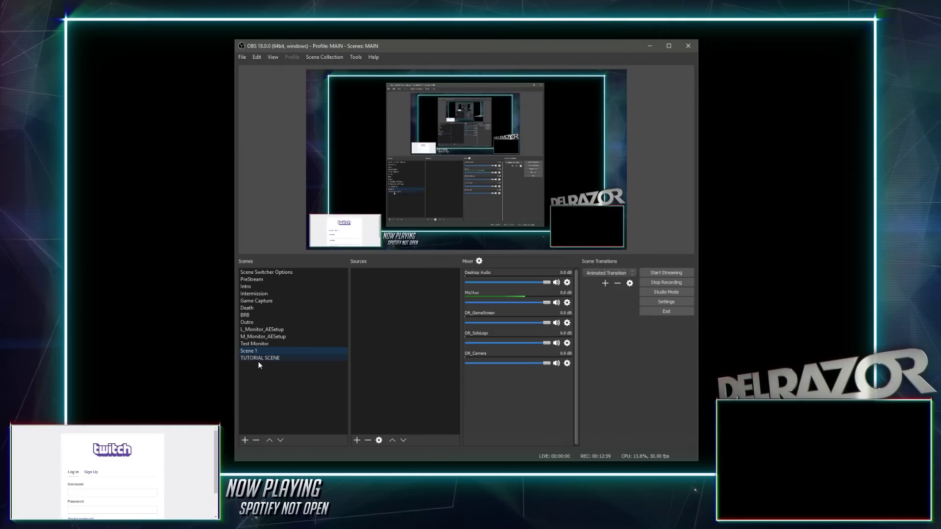
pyautogui.click(257, 359)
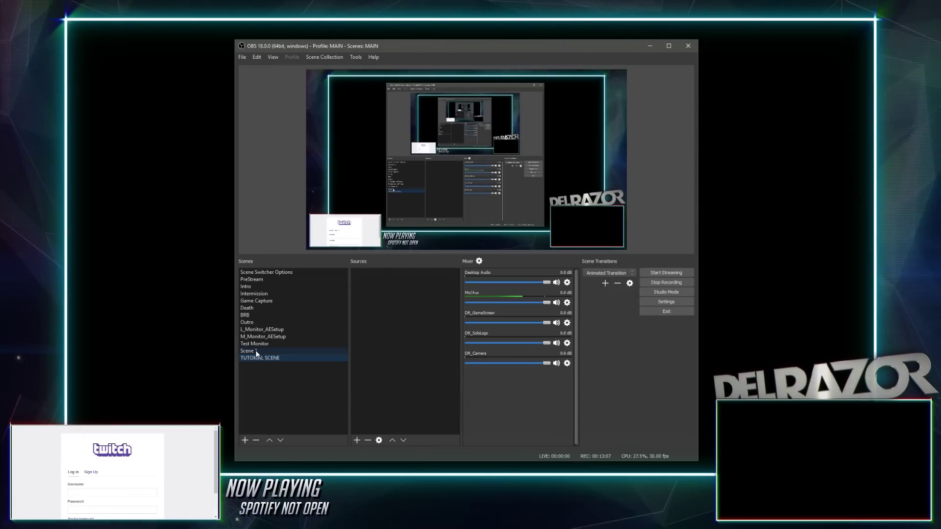
pyautogui.click(255, 351)
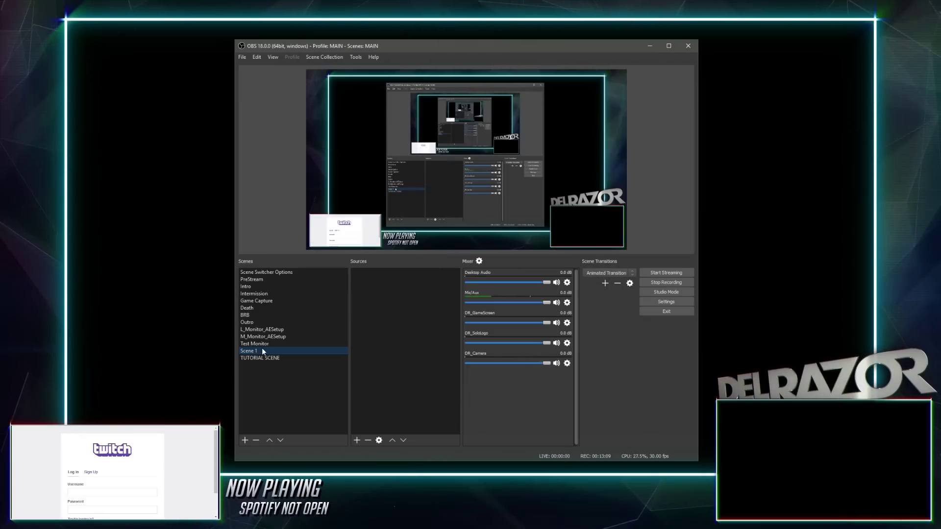